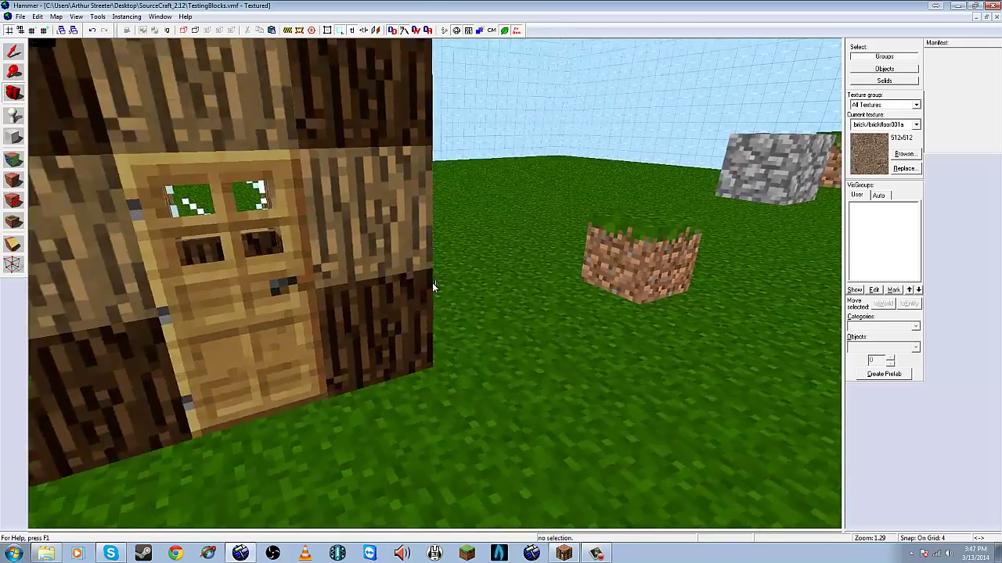
- Delete the existing wooden door from the front of the log house
{"action": "key", "text": "w"}
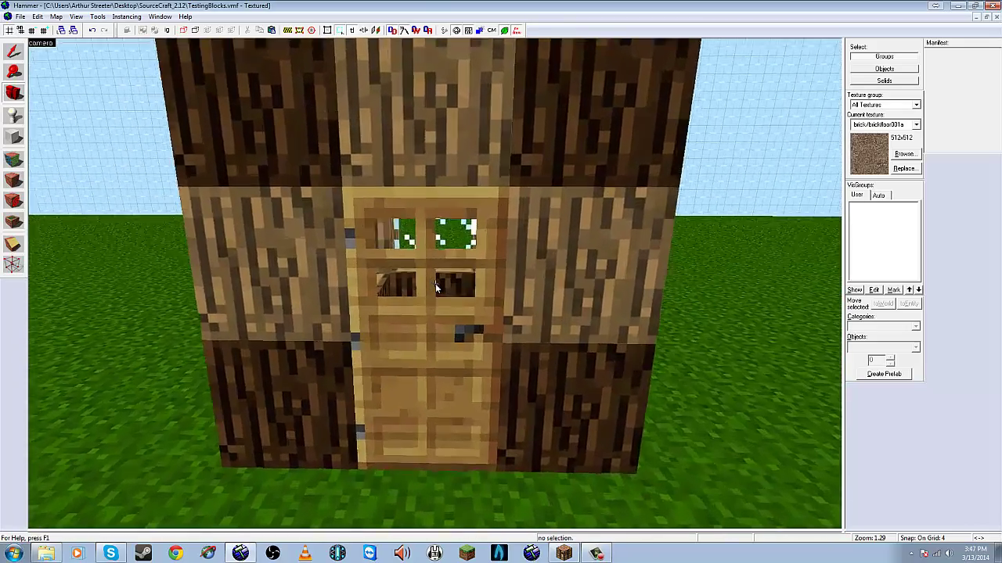
{"action": "key", "text": "Right"}
{"action": "key", "text": "s"}
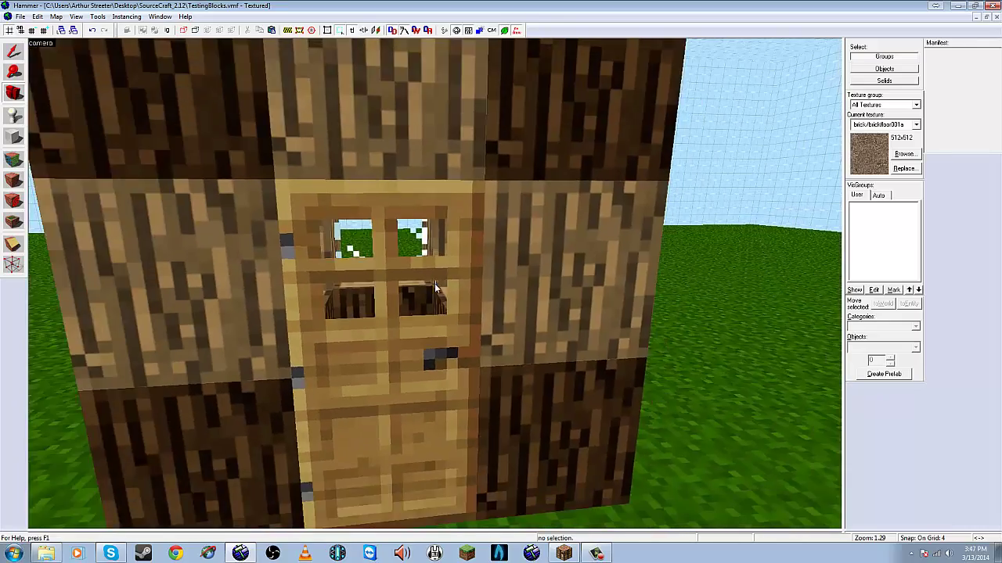
{"action": "key", "text": "Right"}
{"action": "key", "text": "Left"}
{"action": "key", "text": "w"}
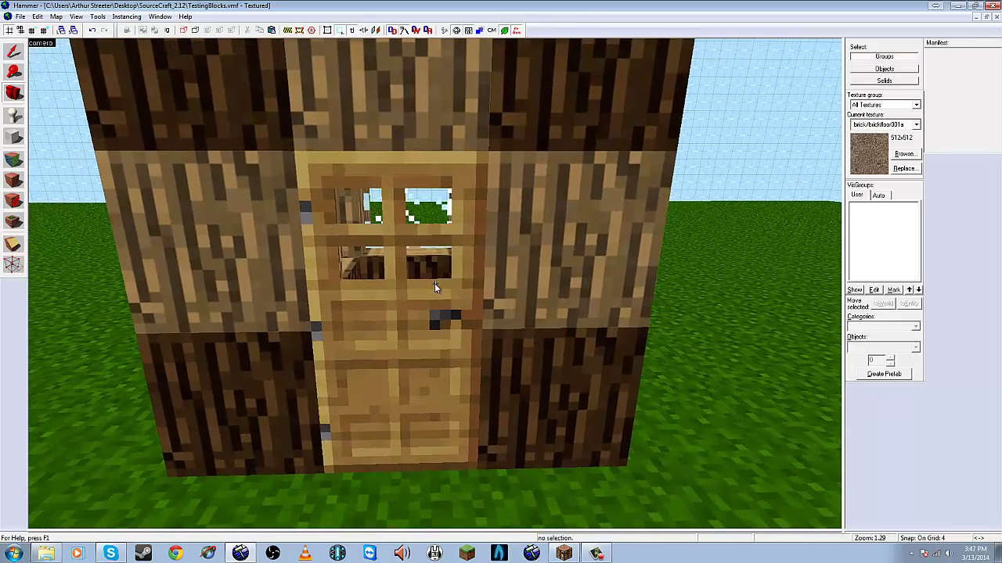
{"action": "key", "text": "s"}
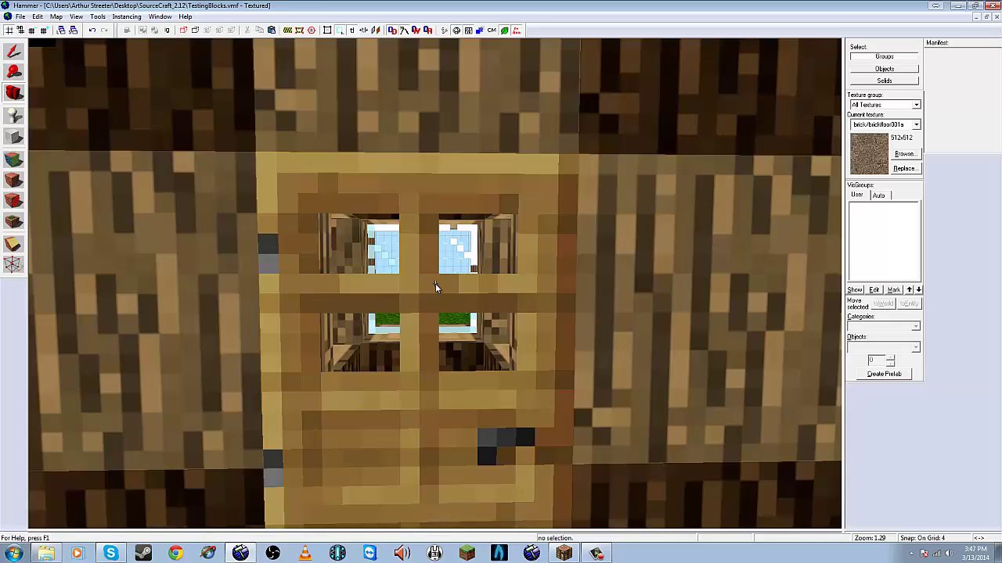
{"action": "key", "text": "shift+s"}
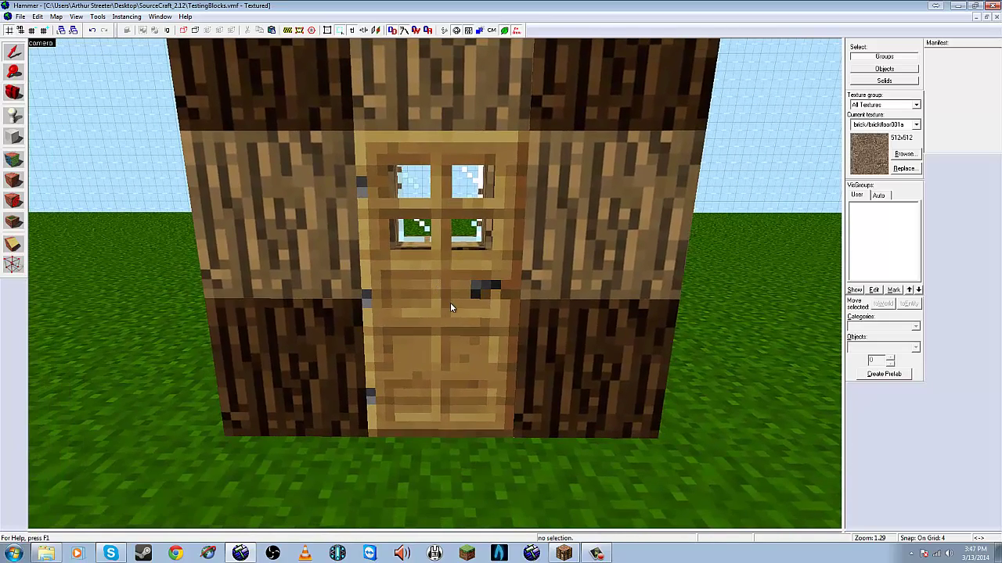
{"action": "left_click", "coordinate": [450, 302]}
{"action": "key", "text": "Delete"}
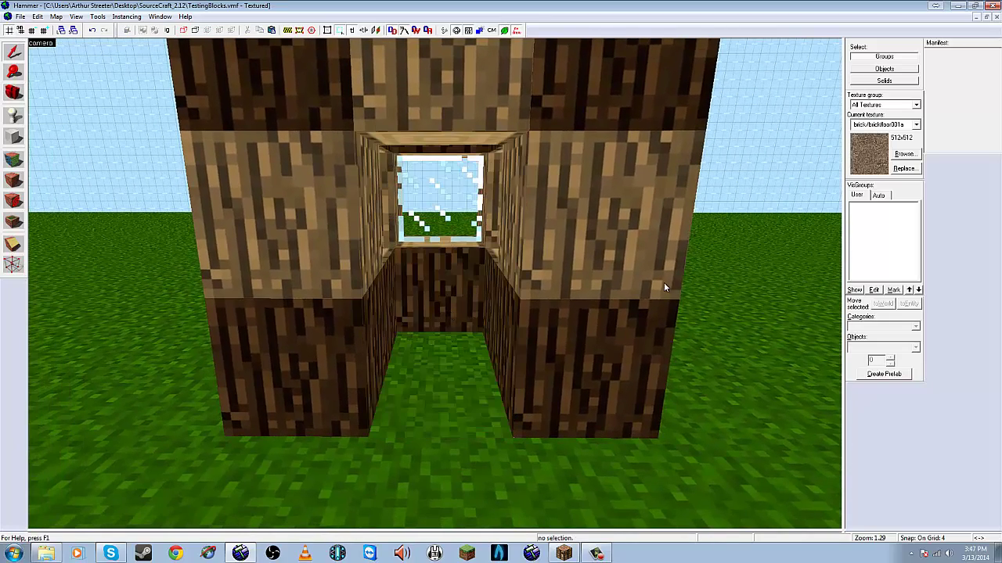
- Create a block 4 wide, 40 long and 80 high in the empty doorway, using the minecraft_textures/mcwoodendoor texture
{"action": "key", "text": "shift+z"}
{"action": "scroll", "coordinate": [664, 204], "scroll_direction": "up", "scroll_amount": 3}
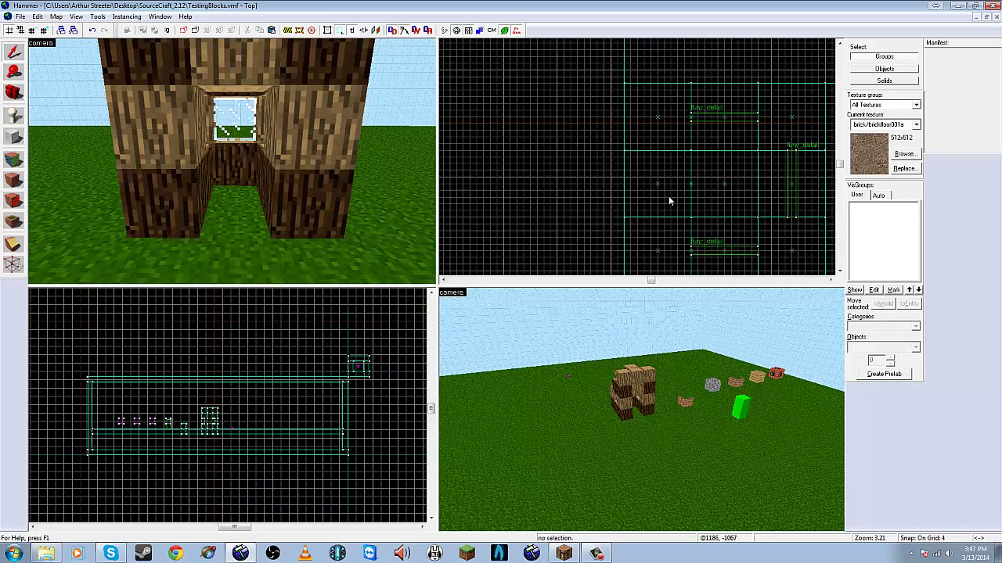
{"action": "scroll", "coordinate": [638, 186], "scroll_direction": "up", "scroll_amount": 3}
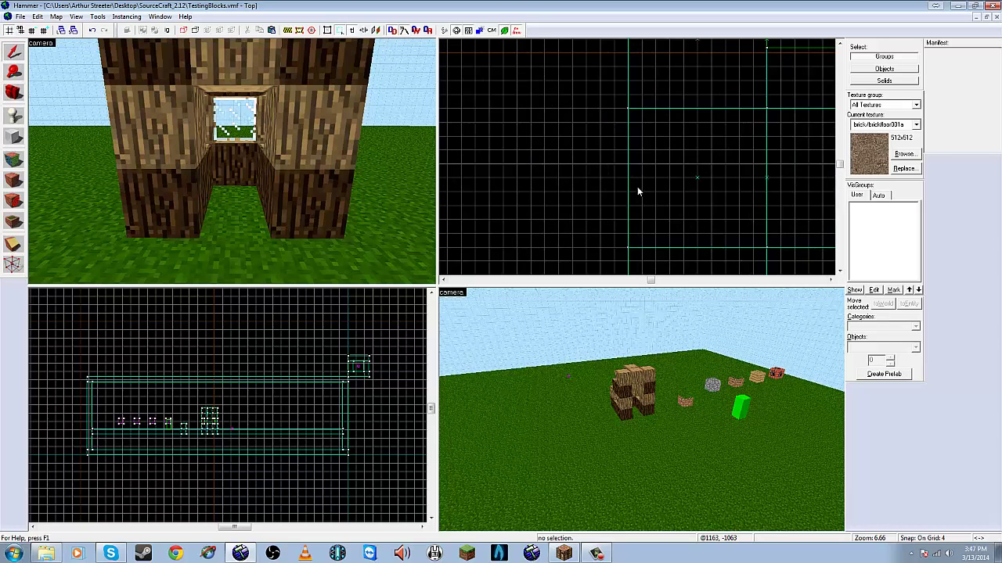
{"action": "left_click", "coordinate": [11, 138]}
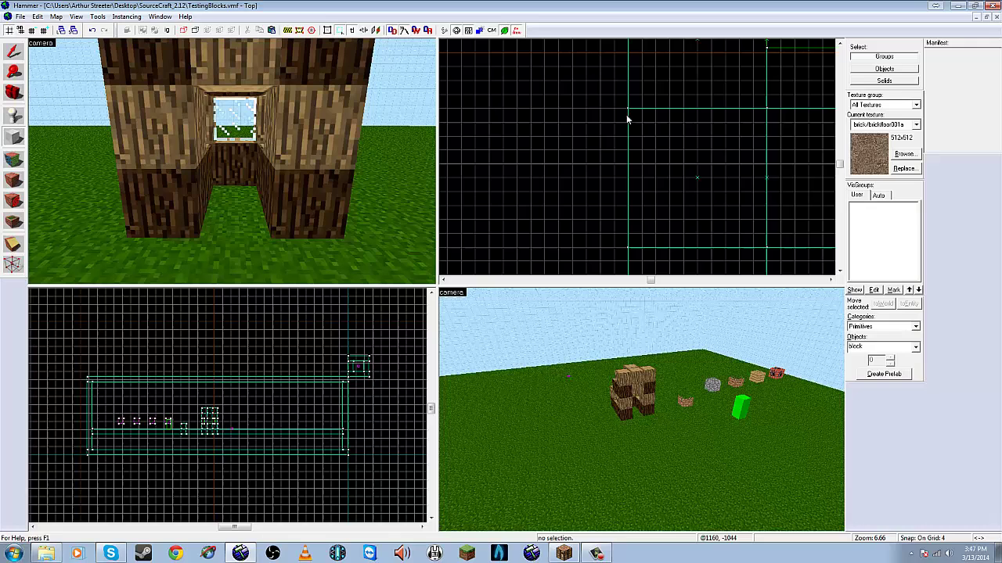
{"action": "left_click_drag", "start_coordinate": [628, 117], "coordinate": [641, 251]}
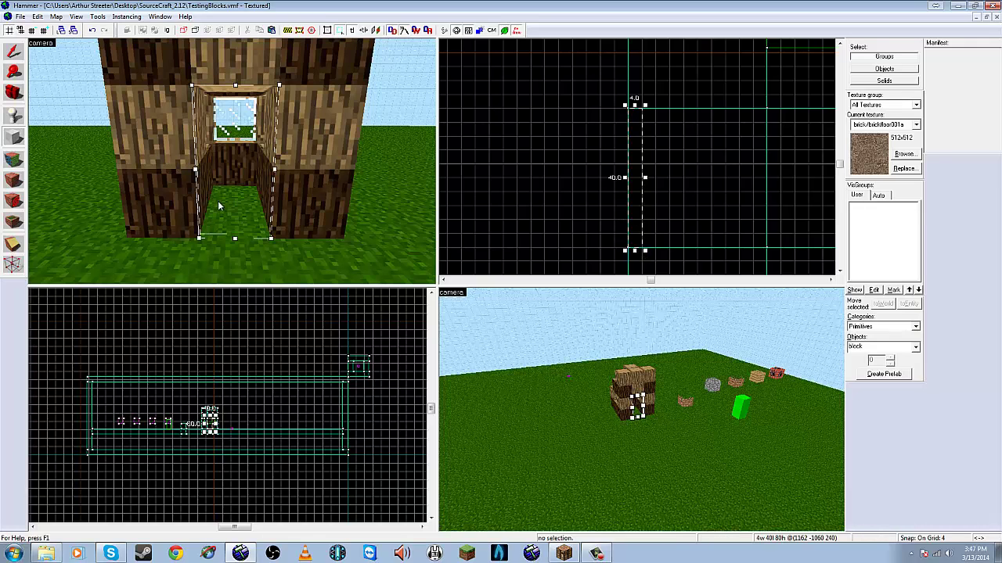
{"action": "left_click", "coordinate": [905, 154]}
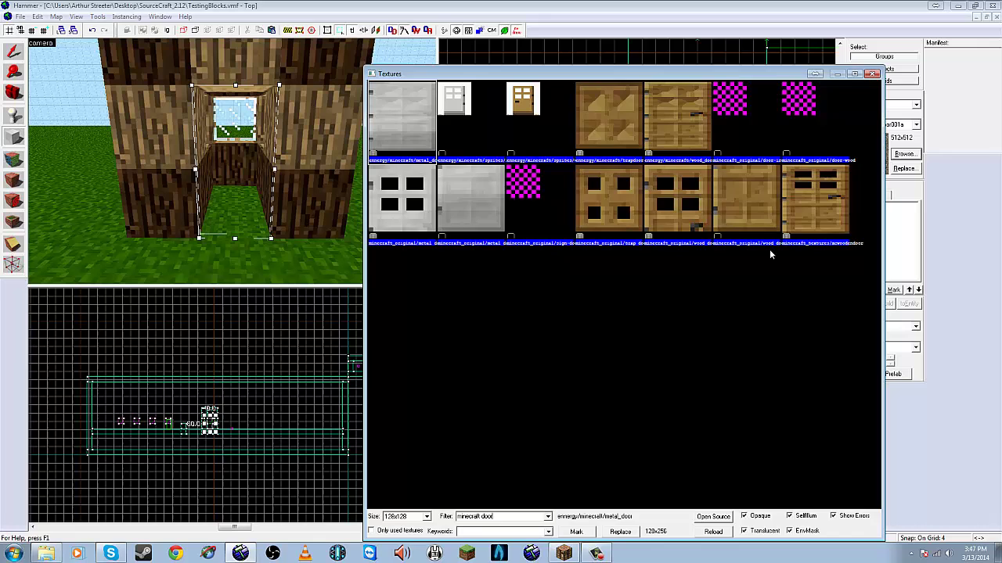
{"action": "double_click", "coordinate": [814, 198]}
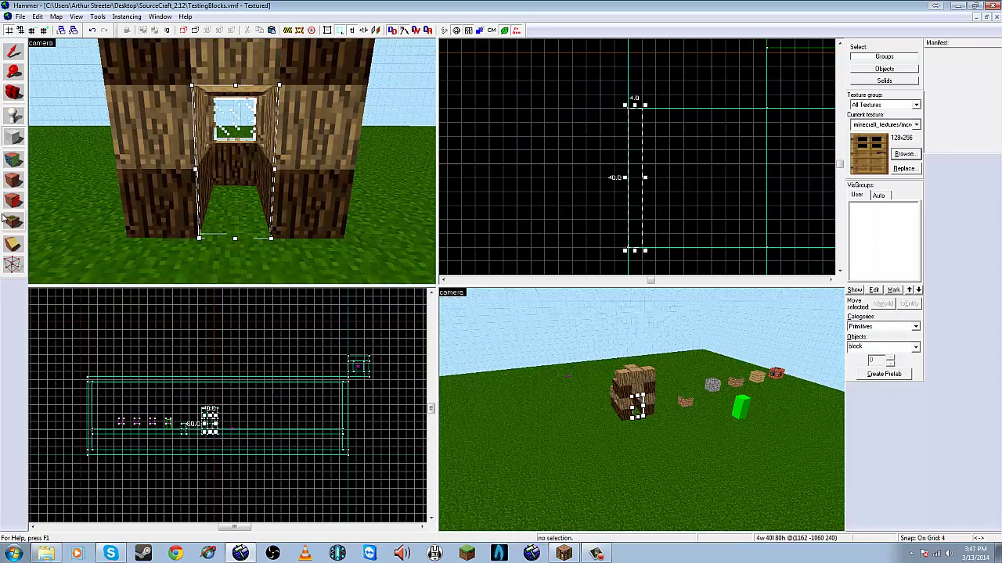
{"action": "left_click", "coordinate": [13, 221]}
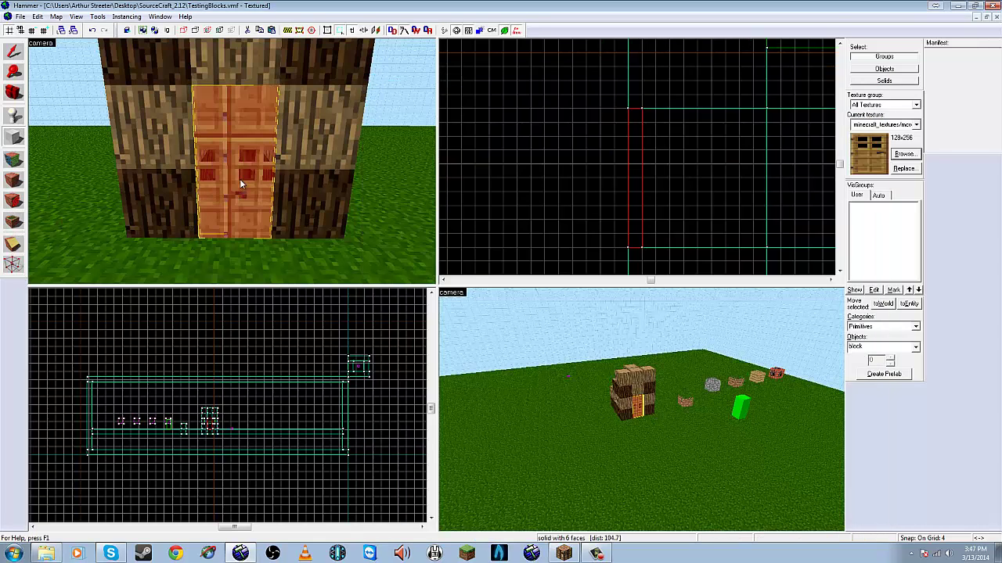
{"action": "left_click", "coordinate": [914, 126]}
{"action": "left_click", "coordinate": [916, 126]}
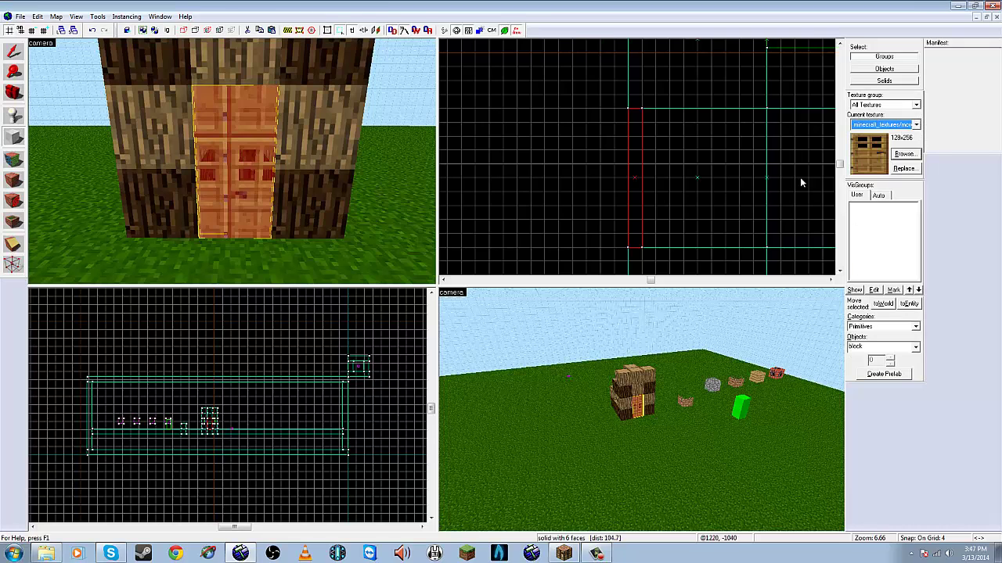
- Fit the door texture on all faces of the block with X and Y scale 0.3125 and Y shift 128
{"action": "left_click", "coordinate": [13, 160]}
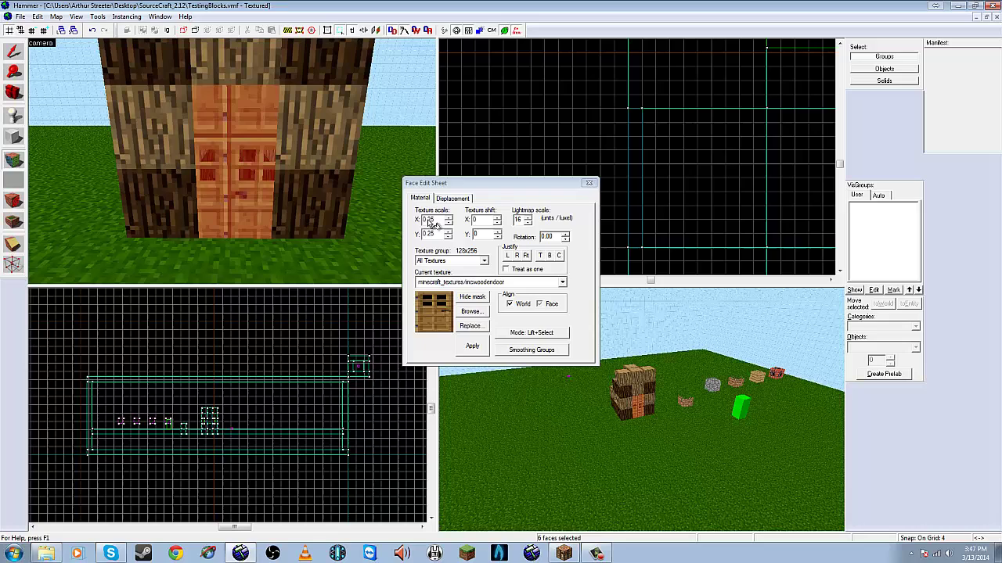
{"action": "double_click", "coordinate": [429, 235]}
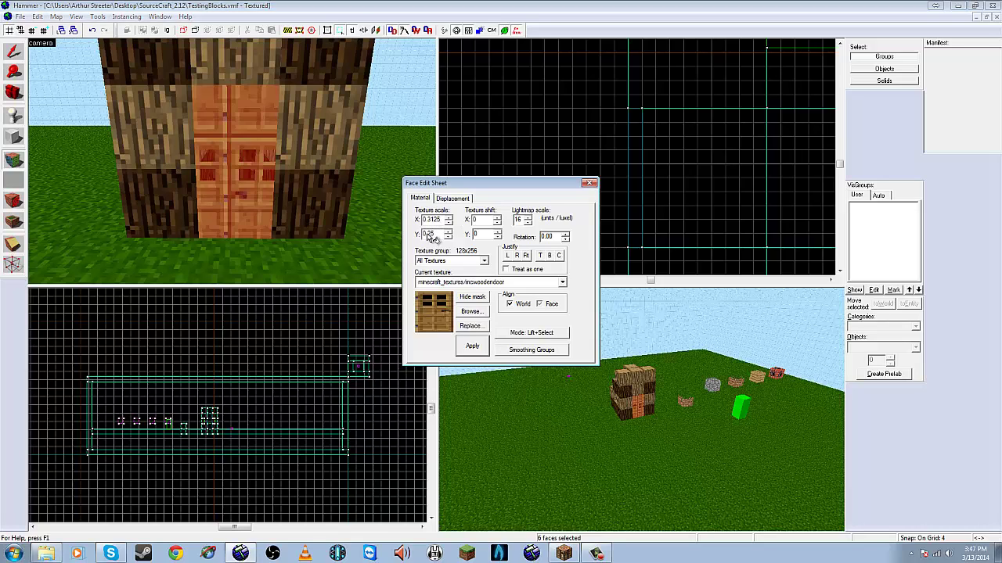
{"action": "type", "text": "0.3125"}
{"action": "left_click", "coordinate": [473, 346]}
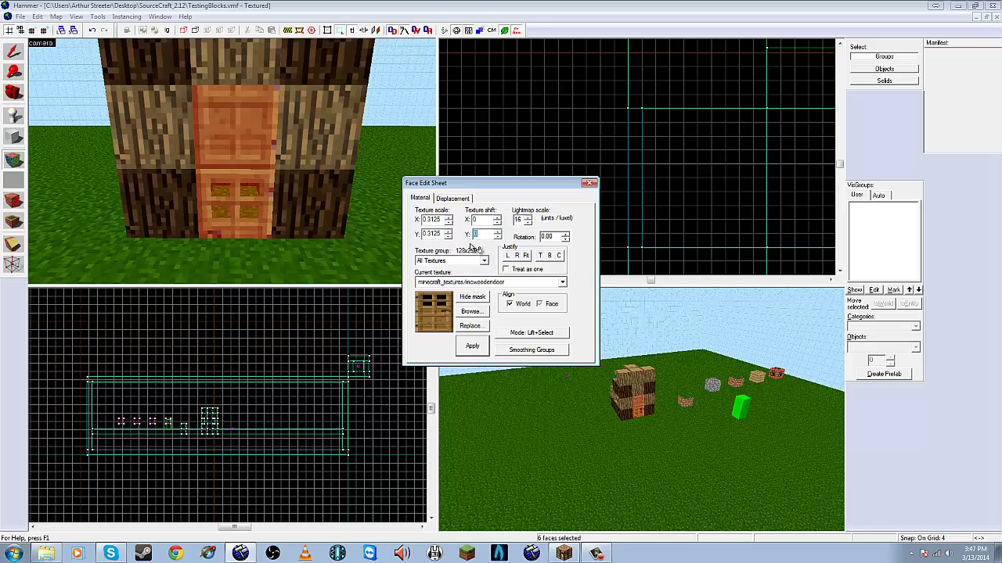
{"action": "type", "text": "128"}
{"action": "left_click", "coordinate": [472, 347]}
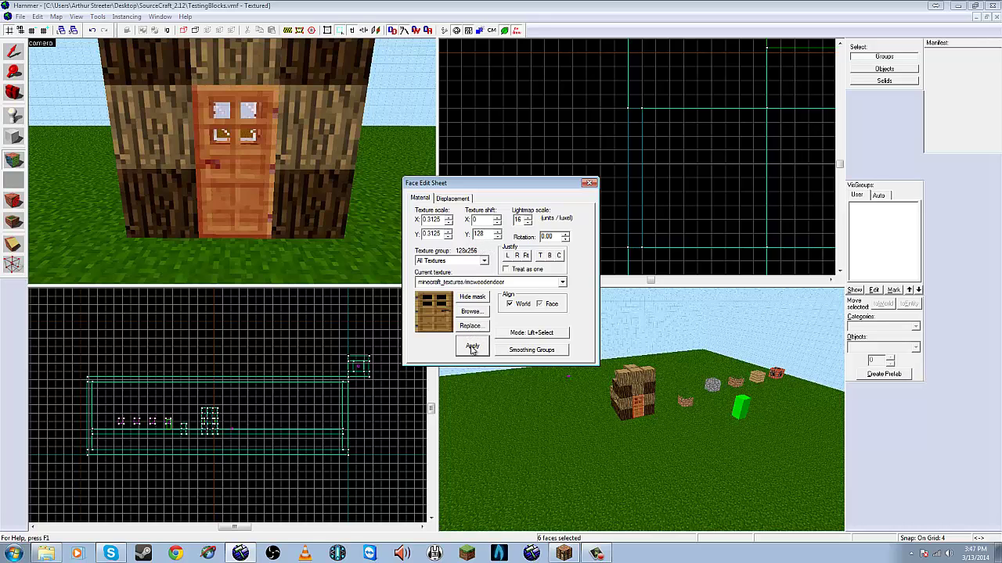
{"action": "left_click", "coordinate": [591, 185]}
- Rotate the door block about the Z axis to put its handle on the opposite side
{"action": "left_click", "coordinate": [251, 186]}
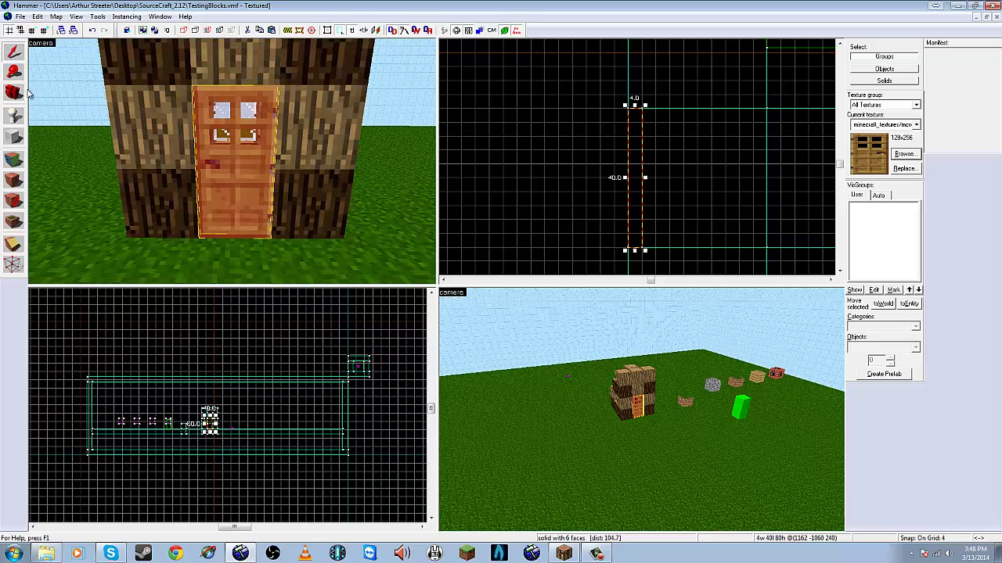
{"action": "right_click", "coordinate": [635, 168]}
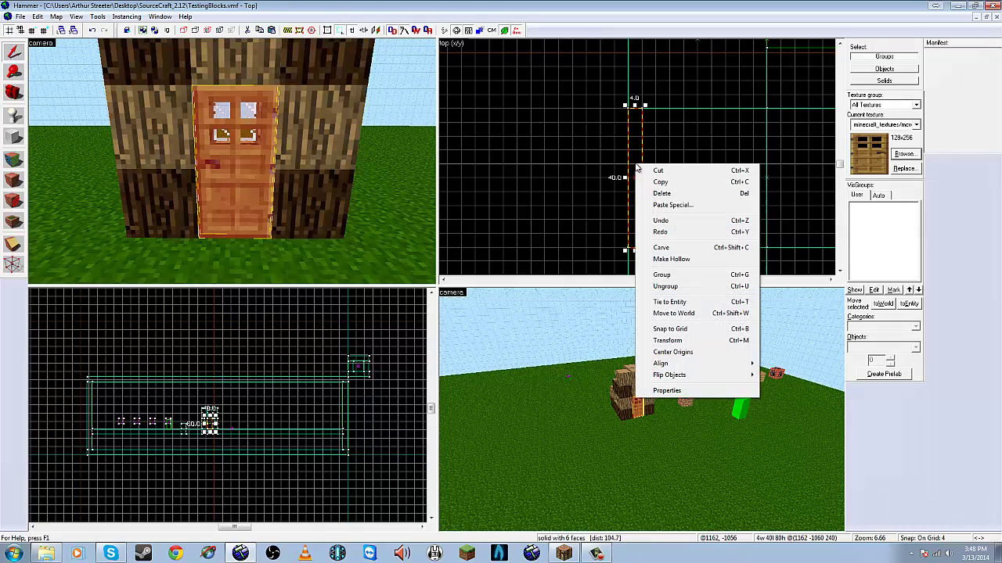
{"action": "left_click", "coordinate": [680, 340]}
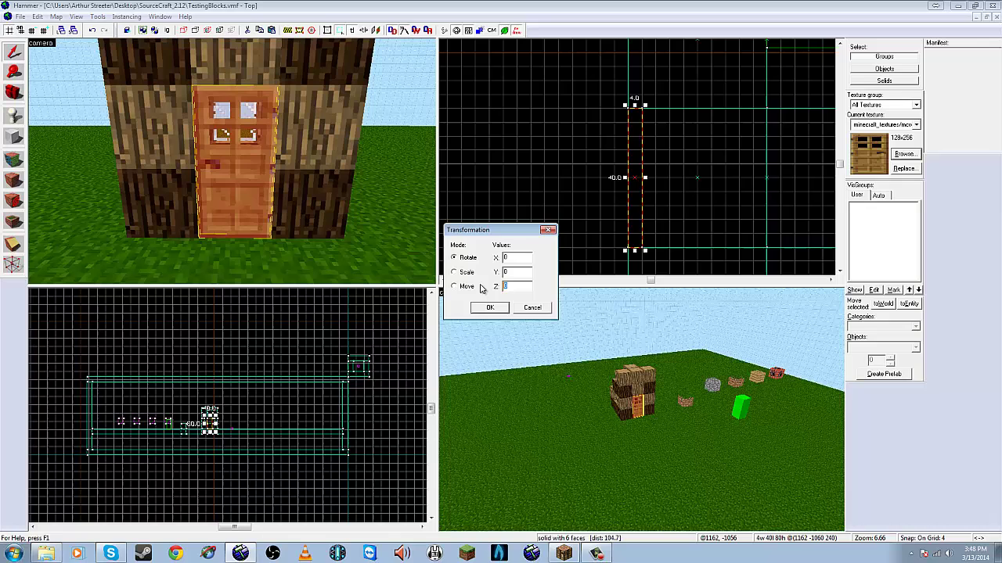
{"action": "left_click", "coordinate": [491, 308]}
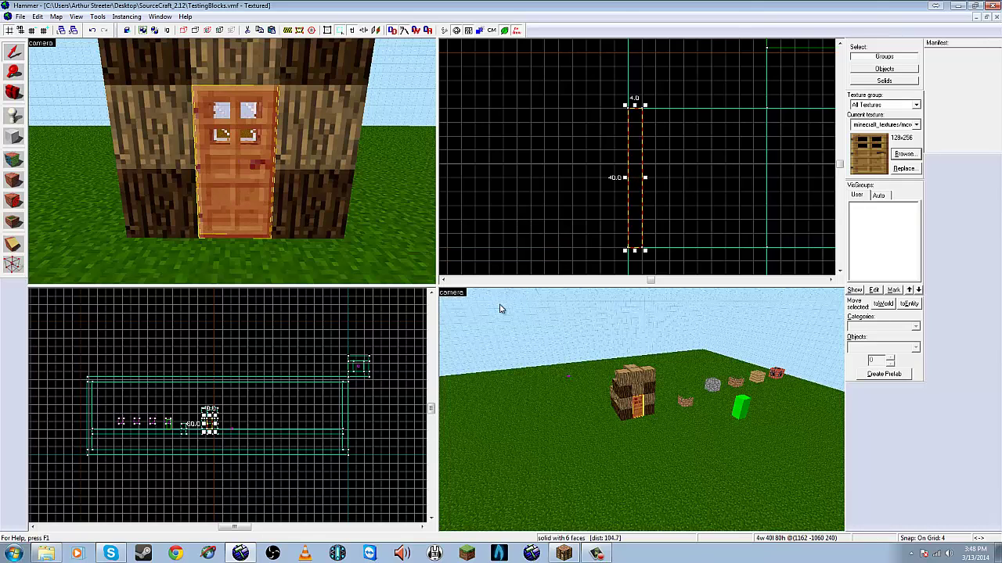
{"action": "key", "text": "Escape"}
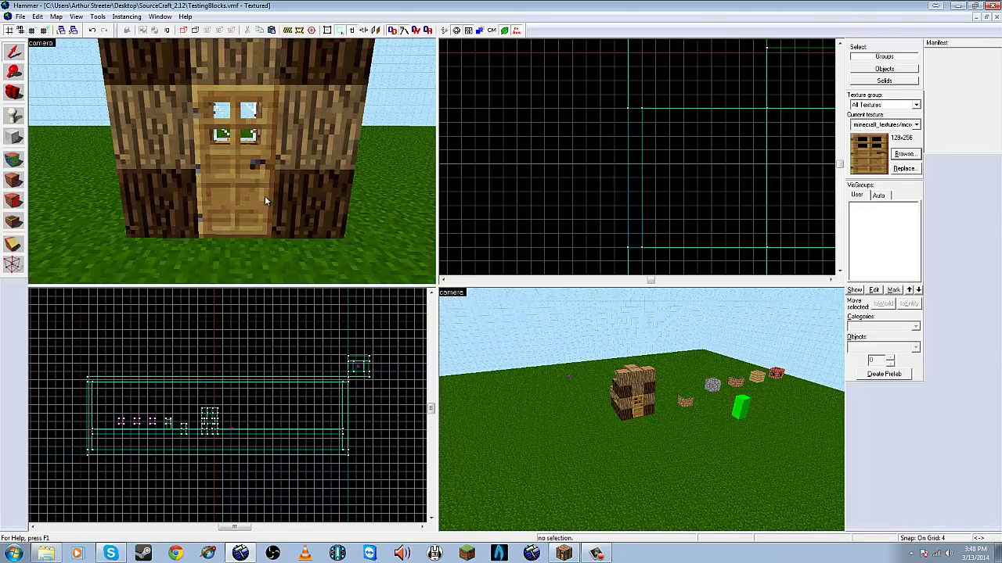
- Switch to Minecraft, examine the handle and hinge placement on the original house door, and return to Hammer
{"action": "key", "text": "alt+Tab"}
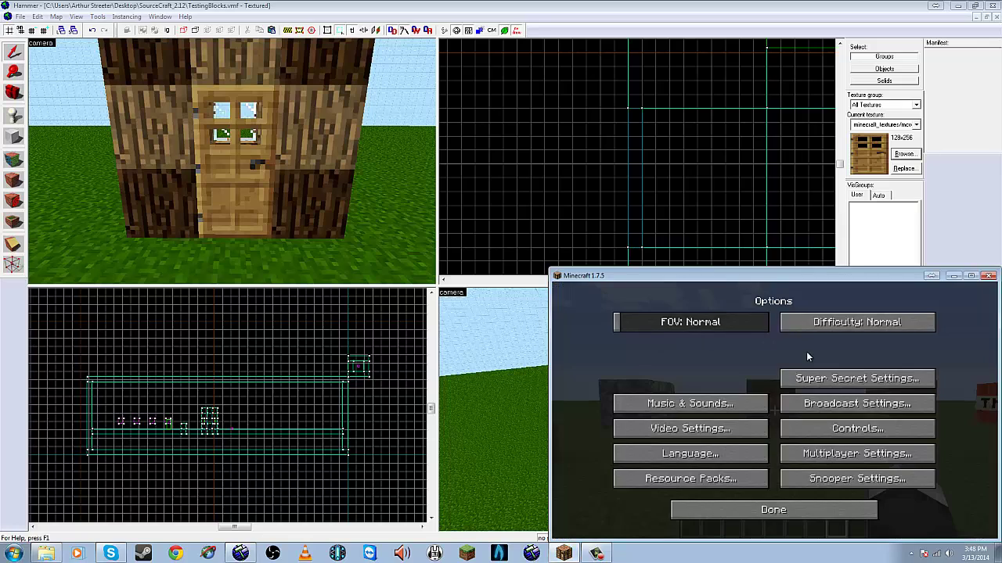
{"action": "left_click", "coordinate": [753, 509]}
{"action": "left_click", "coordinate": [773, 364]}
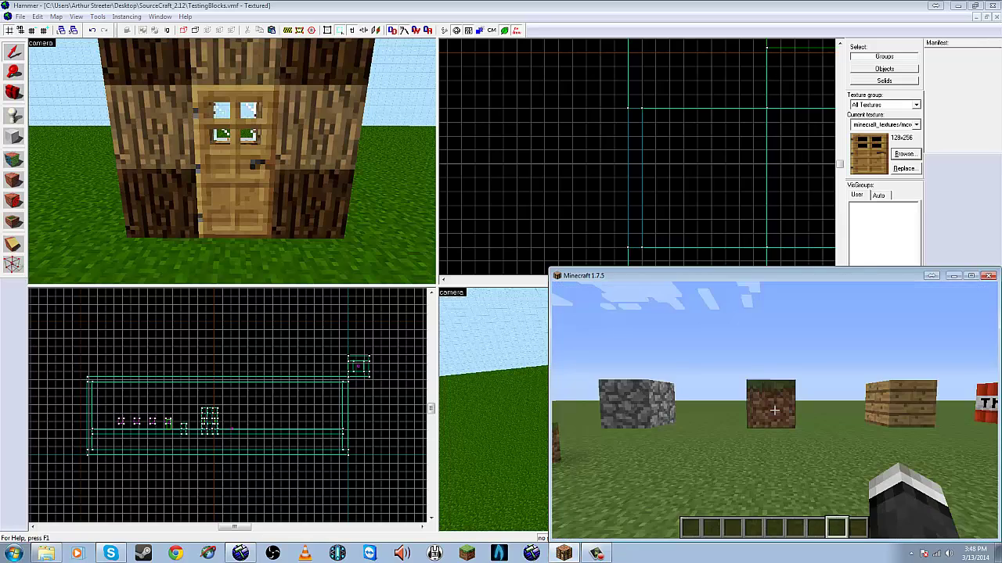
{"action": "key", "text": "w"}
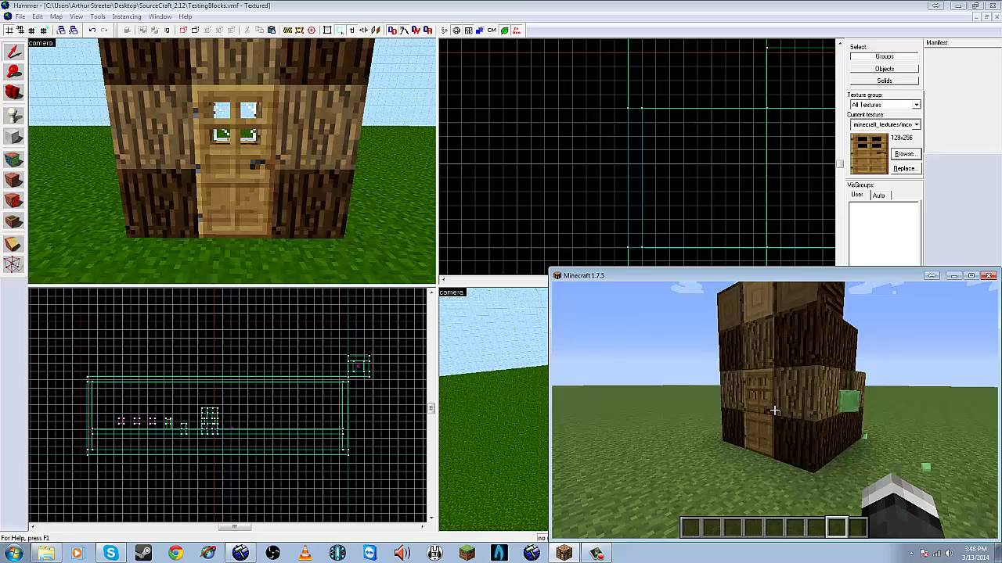
{"action": "key", "text": "w"}
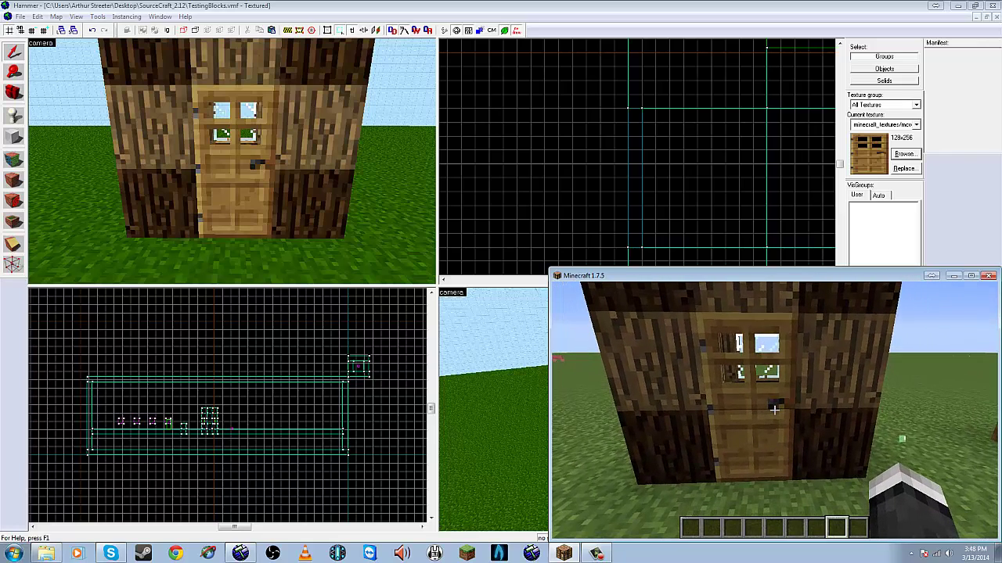
{"action": "key", "text": "alt+Tab"}
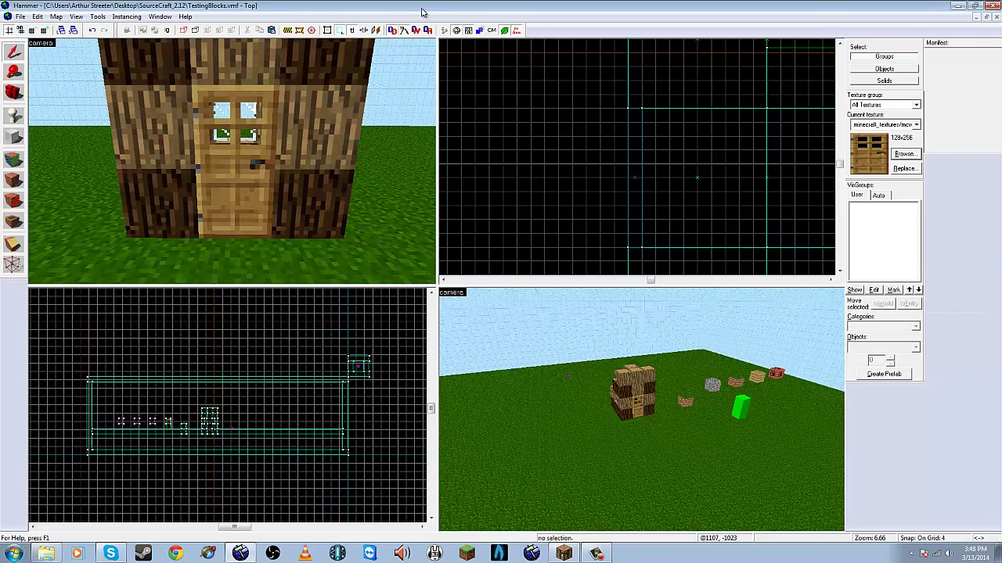
- Tie the door block to a func_door_rotating entity and apply the class
{"action": "left_click", "coordinate": [244, 155]}
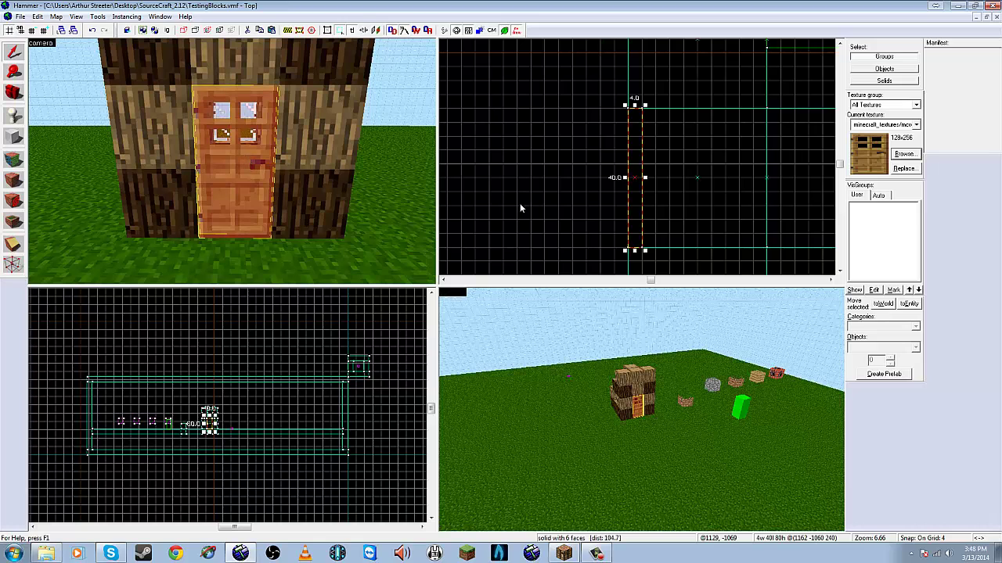
{"action": "key", "text": "ctrl+t"}
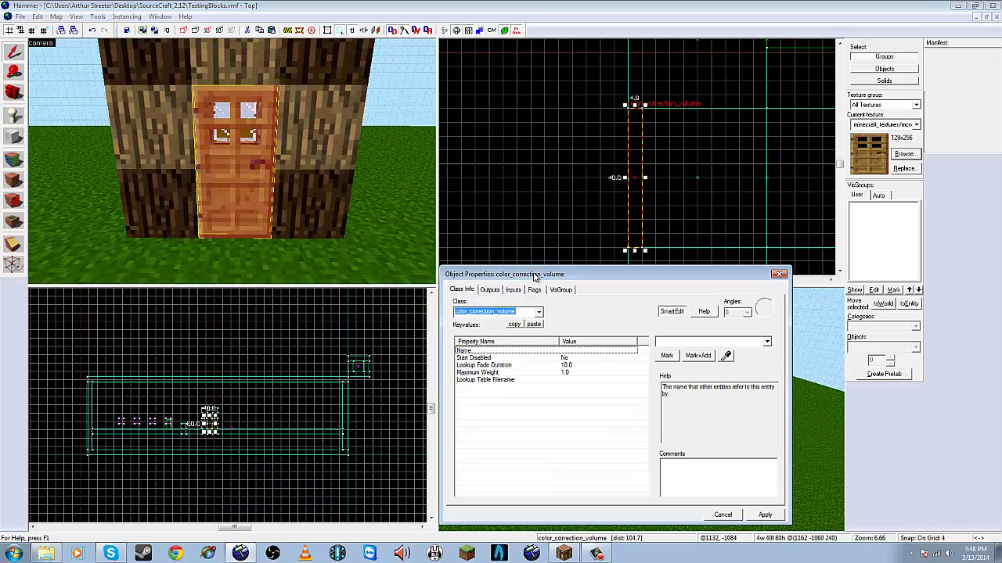
{"action": "left_click_drag", "start_coordinate": [535, 277], "coordinate": [561, 91]}
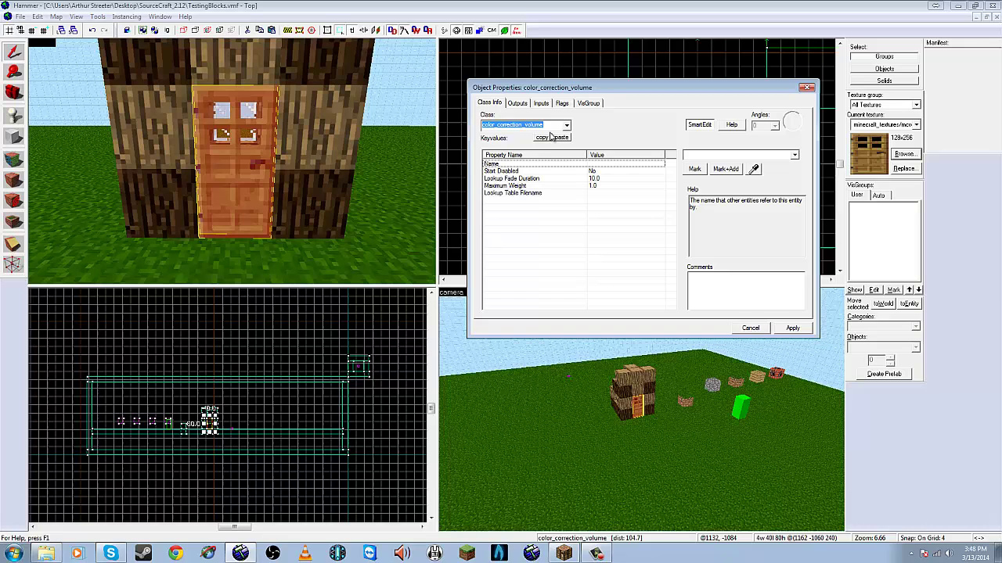
{"action": "type", "text": "func_door"}
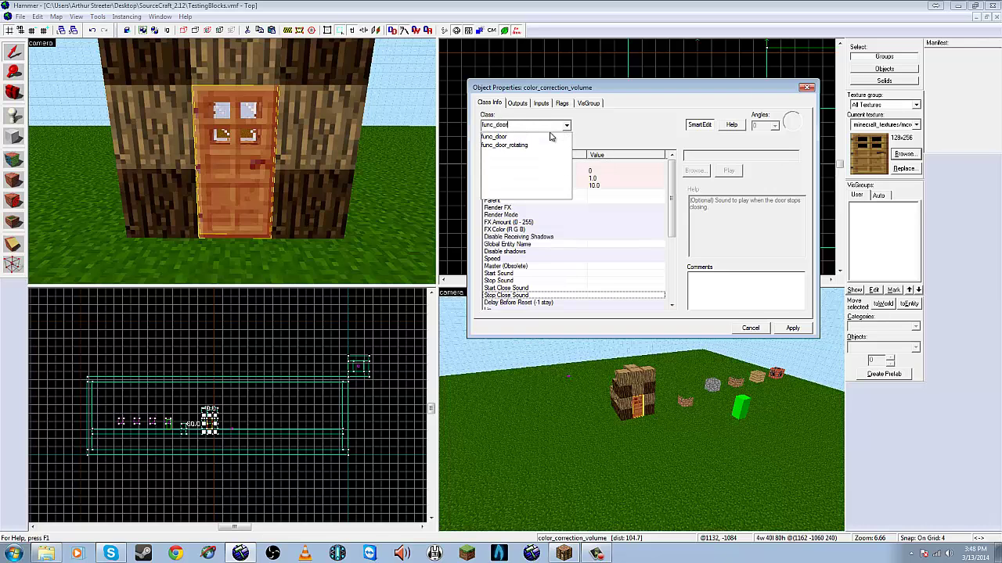
{"action": "left_click", "coordinate": [505, 145]}
{"action": "left_click", "coordinate": [888, 419]}
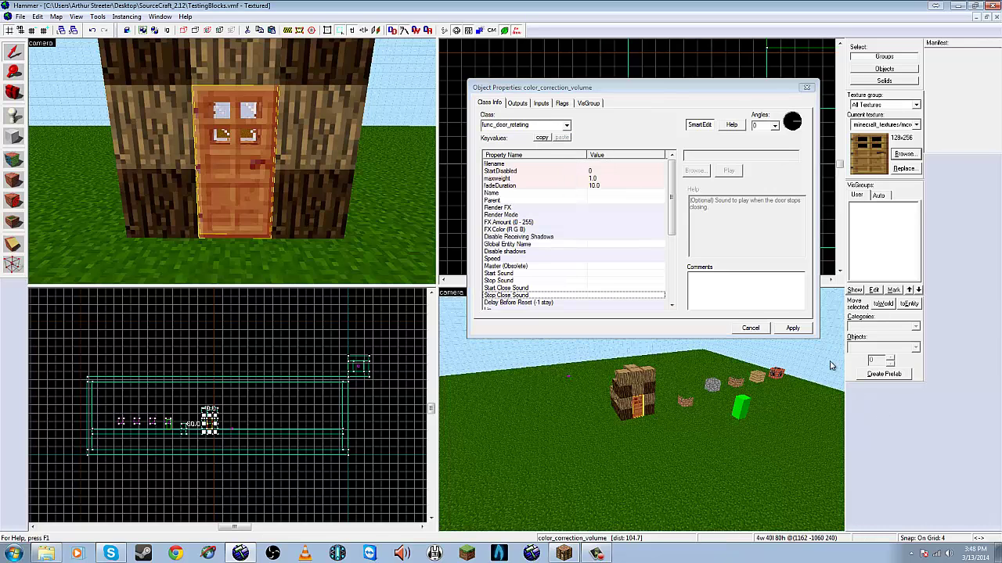
{"action": "left_click", "coordinate": [793, 328]}
- Set the rotating door entity's name to door1
{"action": "left_click", "coordinate": [619, 164]}
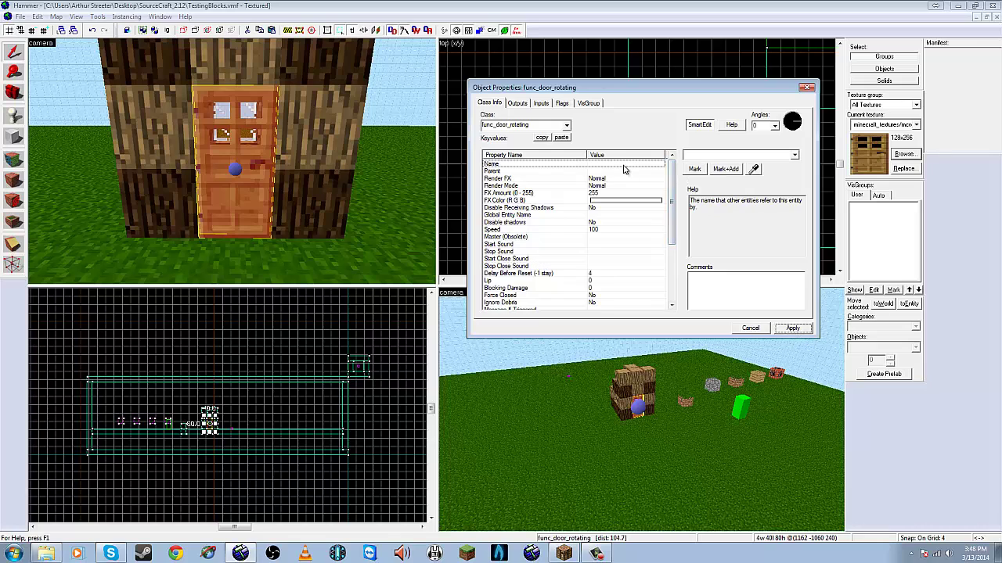
{"action": "left_click", "coordinate": [720, 157]}
{"action": "type", "text": "door"}
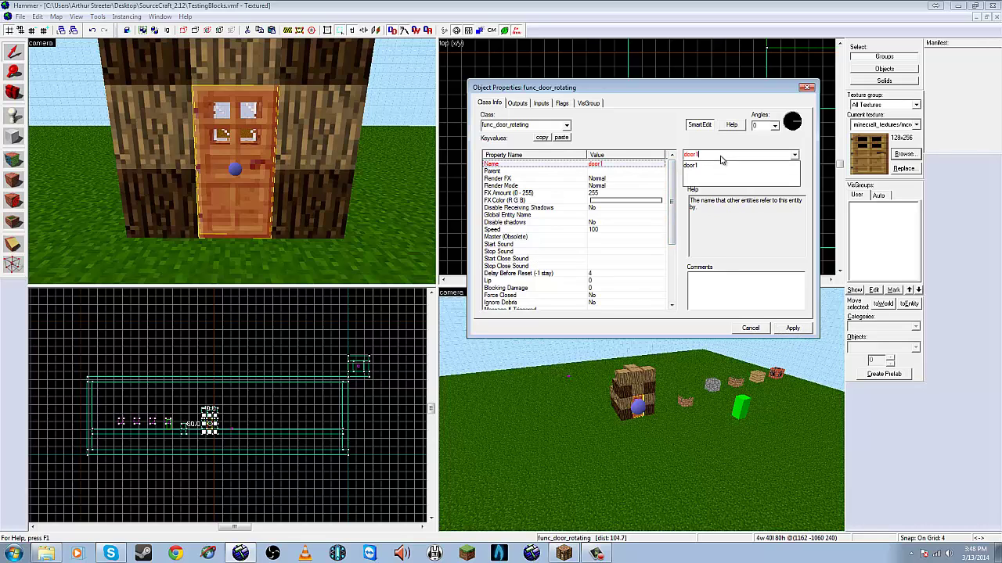
- Complete the name door1 and set the rotating door entity's Speed to 225
{"action": "type", "text": "1"}
{"action": "left_click", "coordinate": [629, 202]}
{"action": "left_click", "coordinate": [614, 193]}
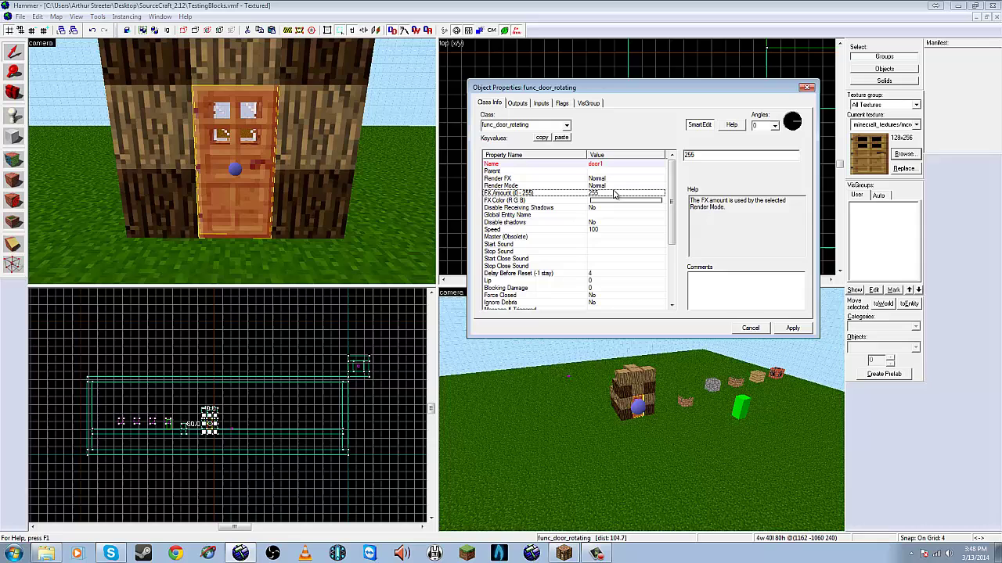
{"action": "left_click", "coordinate": [607, 208]}
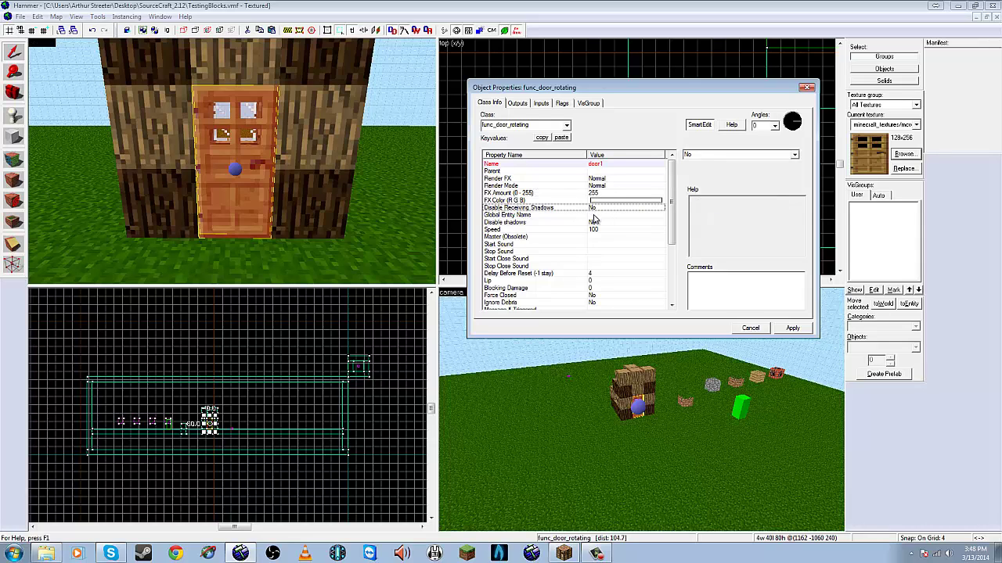
{"action": "left_click", "coordinate": [593, 230]}
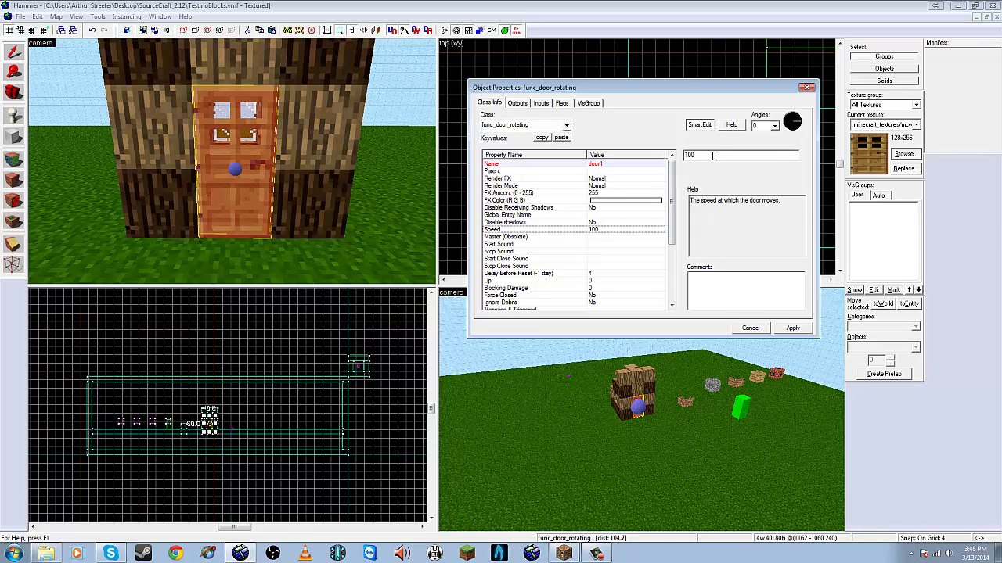
{"action": "type", "text": "2"}
{"action": "key", "text": "BackSpace"}
{"action": "key", "text": "BackSpace"}
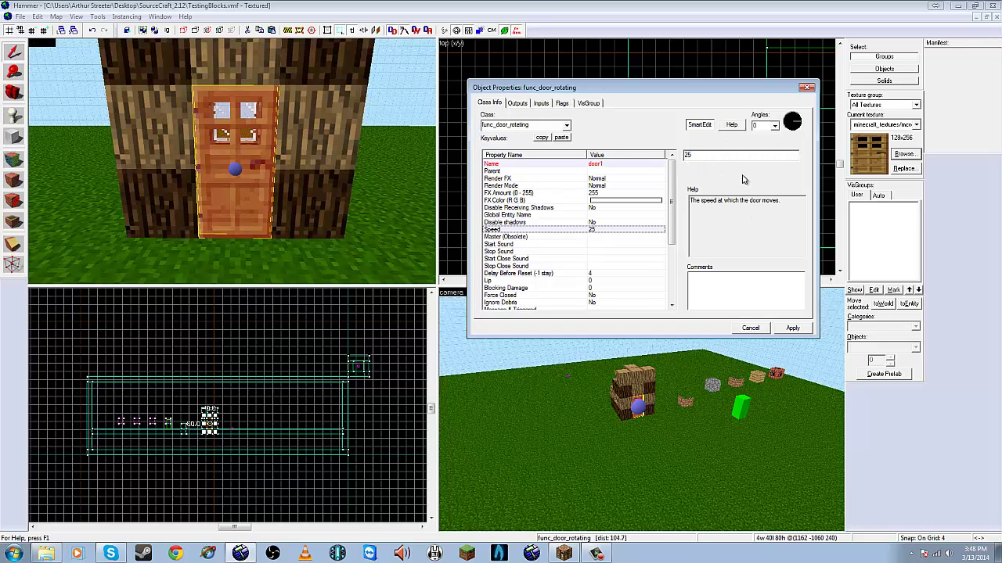
{"action": "type", "text": "25"}
{"action": "left_click_drag", "start_coordinate": [705, 93], "coordinate": [702, 282]}
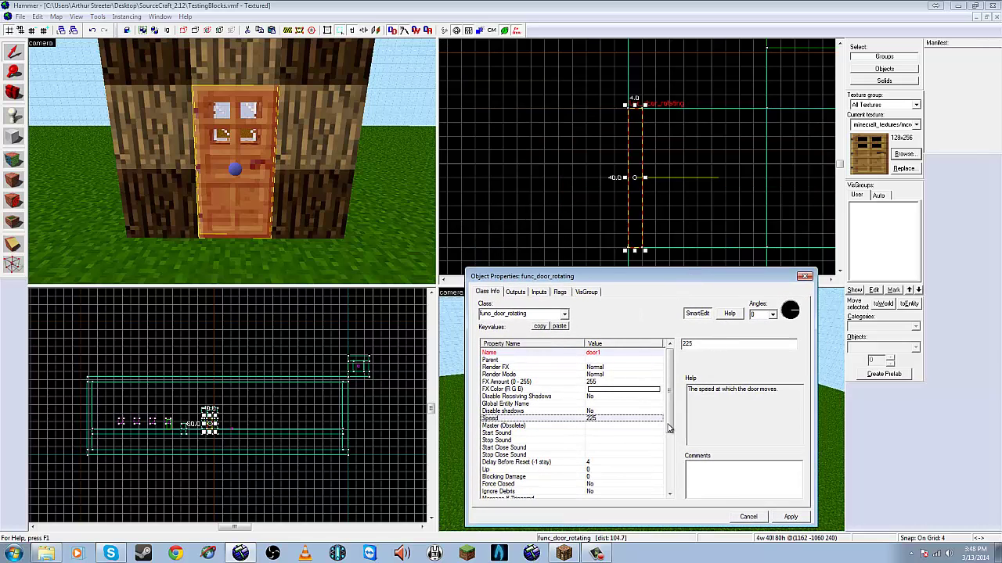
- Try door as the sound name for the rotating door's Start Sound
{"action": "left_click_drag", "start_coordinate": [671, 431], "coordinate": [673, 443]}
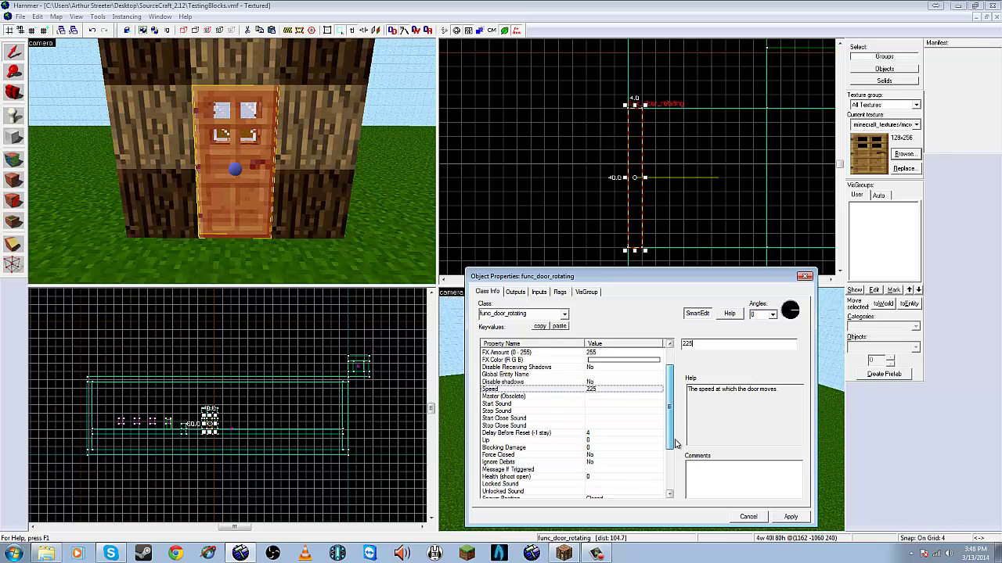
{"action": "left_click", "coordinate": [601, 406]}
{"action": "left_click", "coordinate": [693, 360]}
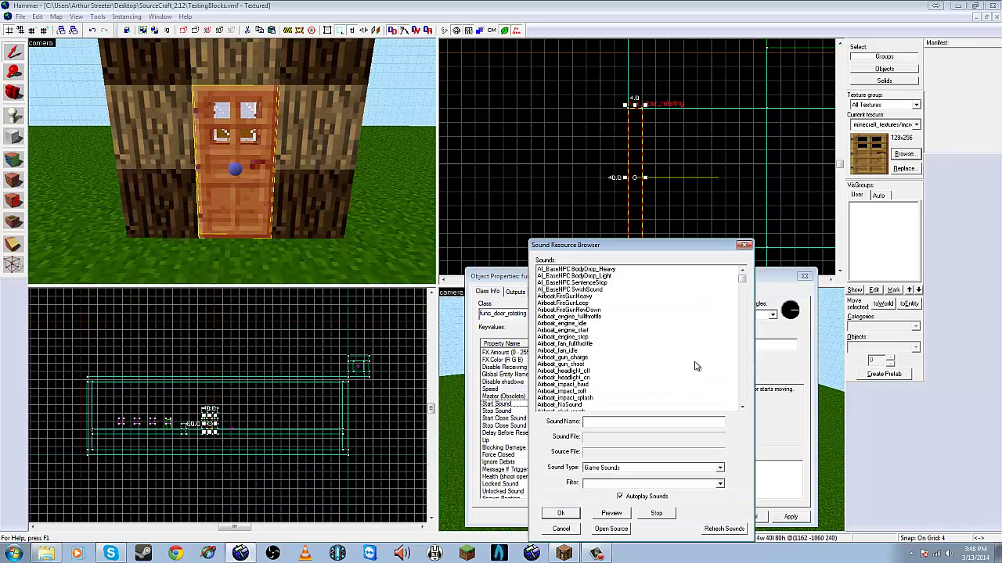
{"action": "left_click_drag", "start_coordinate": [741, 279], "coordinate": [742, 289]}
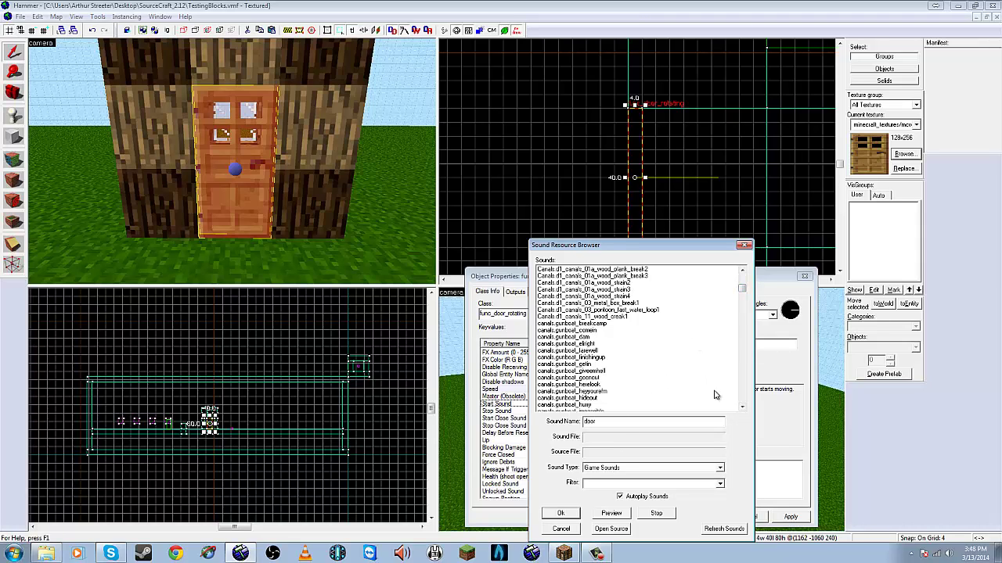
{"action": "type", "text": "door"}
{"action": "key", "text": "Return"}
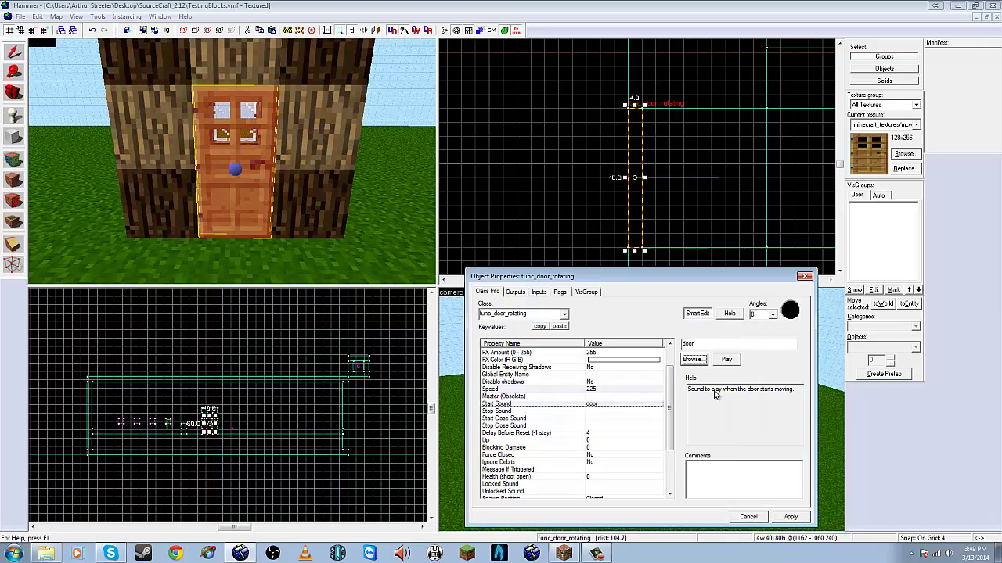
- Browse the game sounds for the Start Sound and audition Door.Locked1 and Door.Locked2
{"action": "left_click", "coordinate": [694, 360]}
{"action": "left_click", "coordinate": [631, 378]}
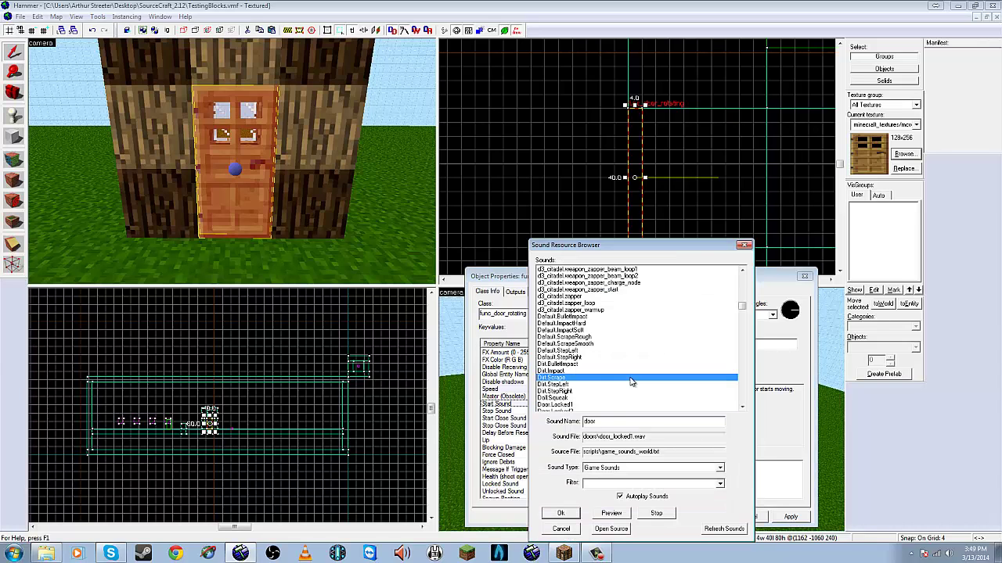
{"action": "key", "text": "Down"}
{"action": "key", "text": "Down"}
{"action": "key", "text": "Down"}
{"action": "key", "text": "Down"}
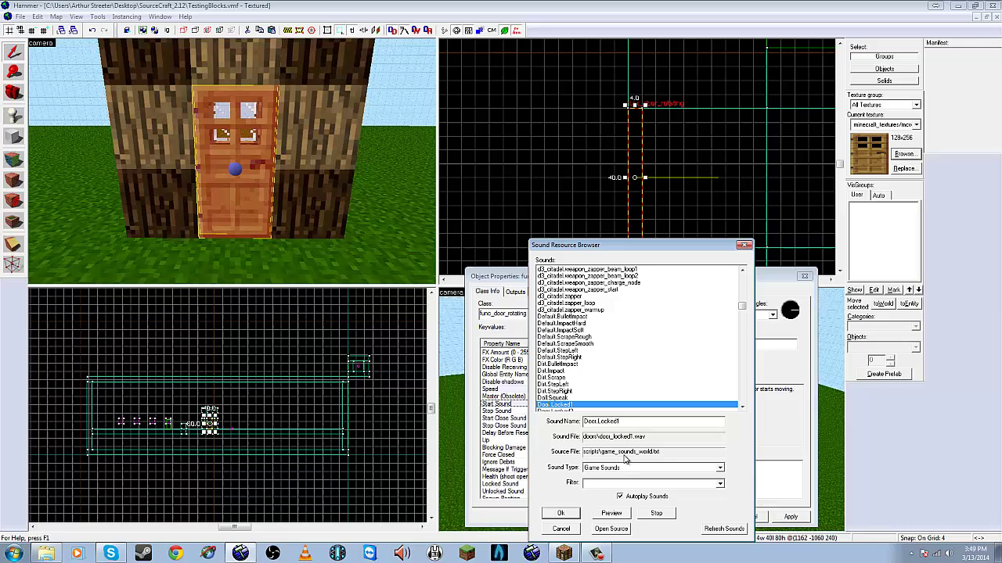
{"action": "left_click", "coordinate": [741, 408]}
{"action": "left_click", "coordinate": [742, 407]}
{"action": "left_click", "coordinate": [742, 408]}
{"action": "left_click", "coordinate": [742, 408]}
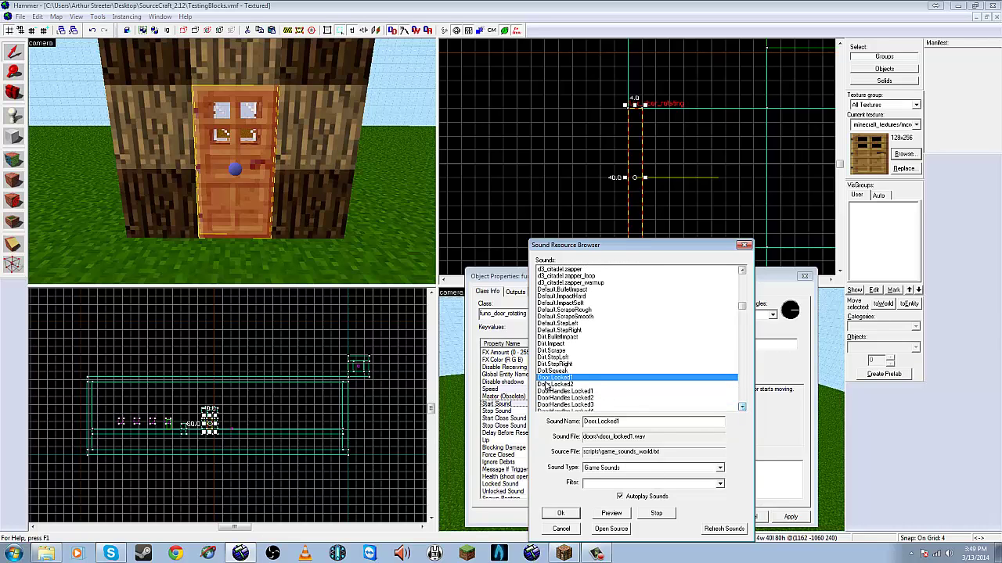
{"action": "left_click", "coordinate": [559, 385]}
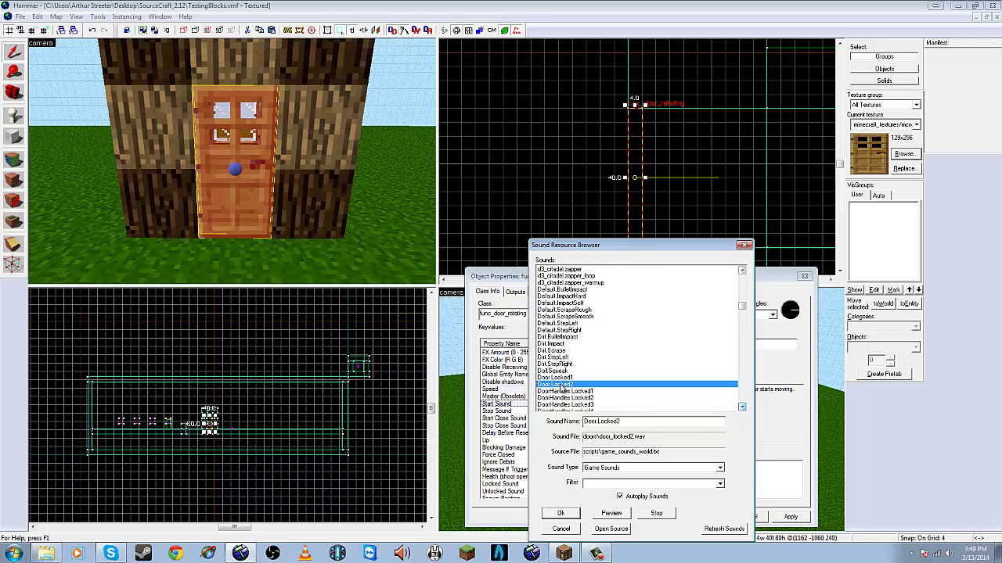
- Choose DoorHandles.Unlocked1 as the rotating door's Start Sound
{"action": "scroll", "coordinate": [648, 396], "scroll_direction": "down", "scroll_amount": 1}
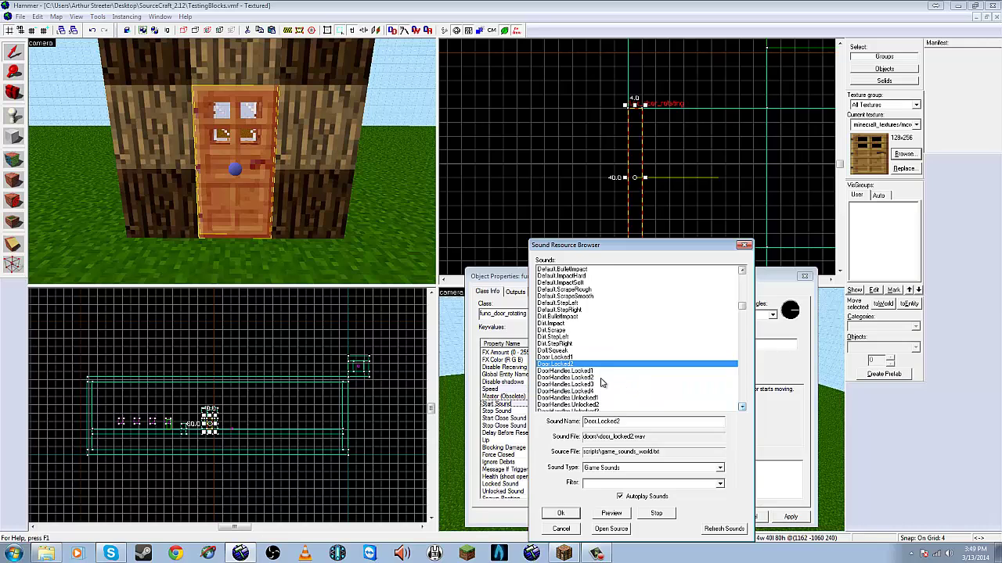
{"action": "scroll", "coordinate": [595, 386], "scroll_direction": "down", "scroll_amount": 1}
{"action": "left_click", "coordinate": [597, 378]}
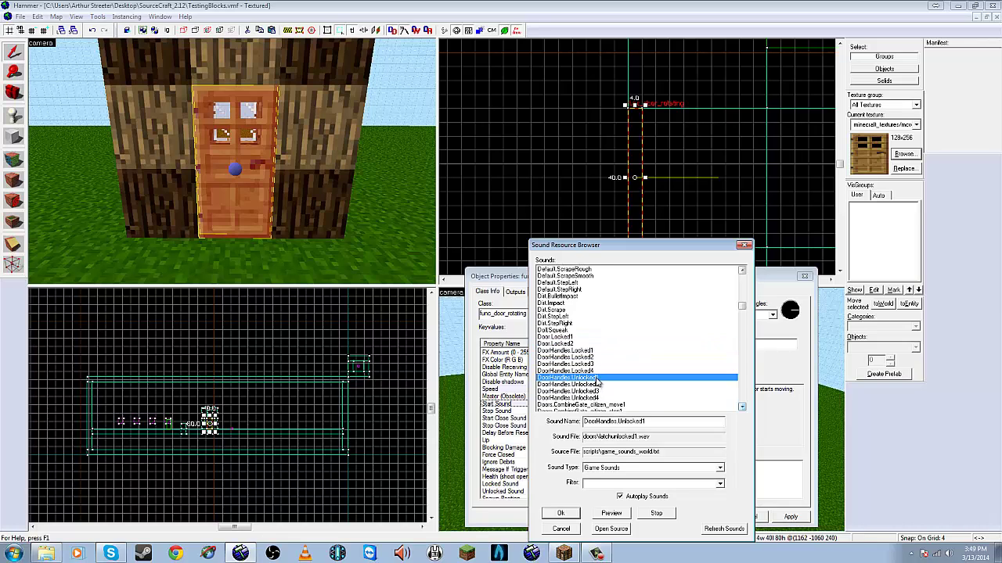
{"action": "left_click", "coordinate": [560, 515]}
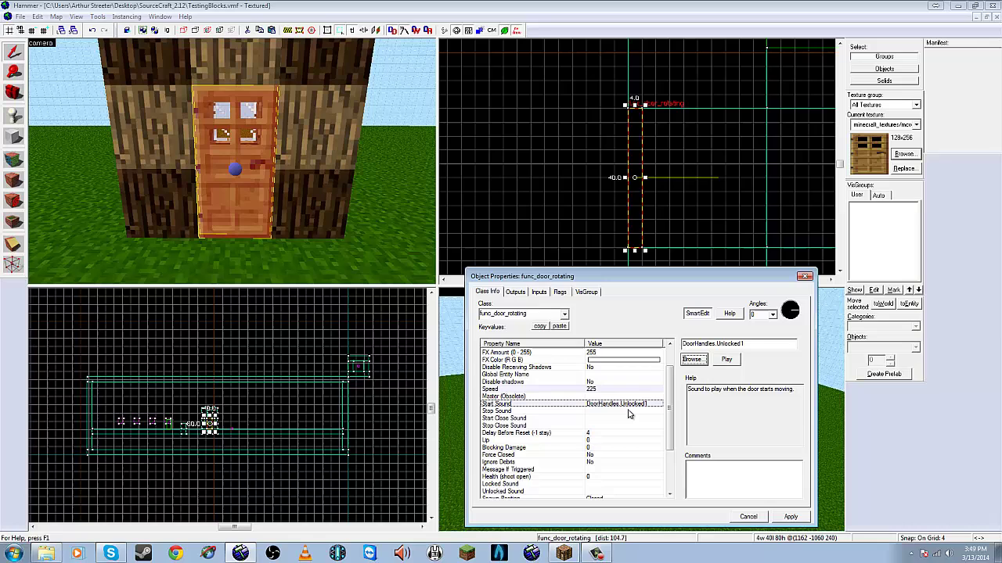
- With sound autoplay off, preview Doors.FullClose3 and assign it as the rotating door's Start Close Sound
{"action": "left_click", "coordinate": [601, 420]}
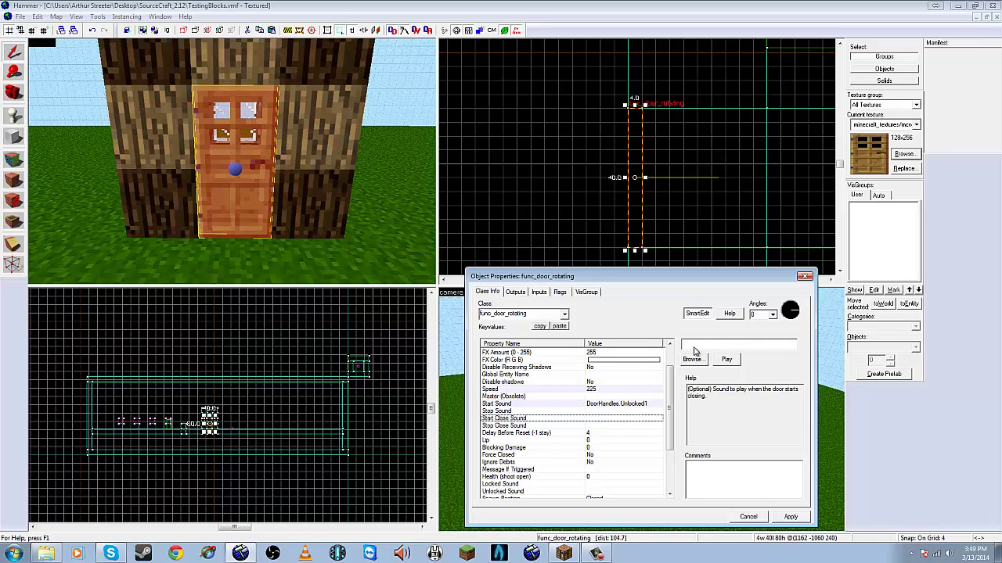
{"action": "left_click", "coordinate": [693, 360]}
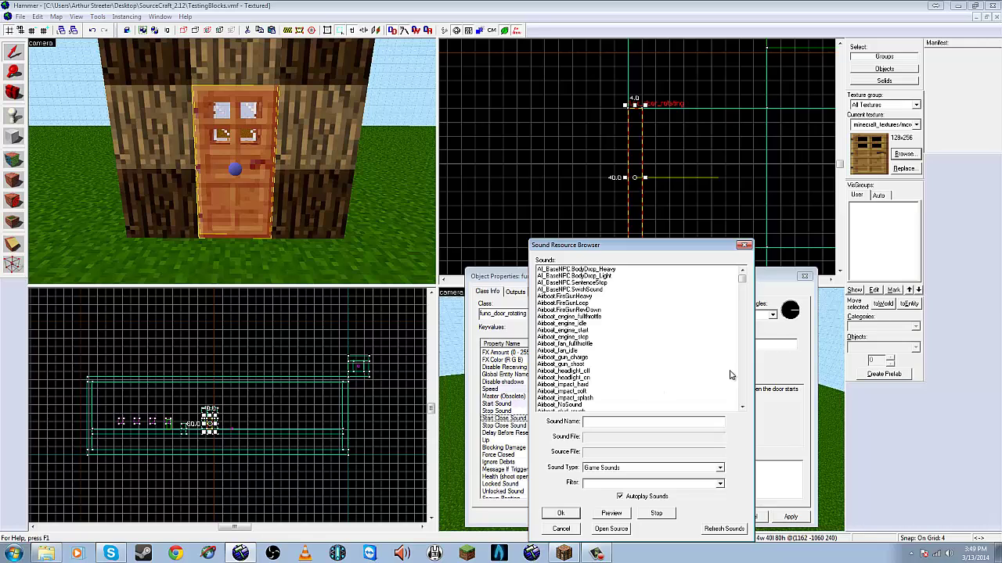
{"action": "left_click", "coordinate": [628, 400]}
{"action": "type", "text": "door"}
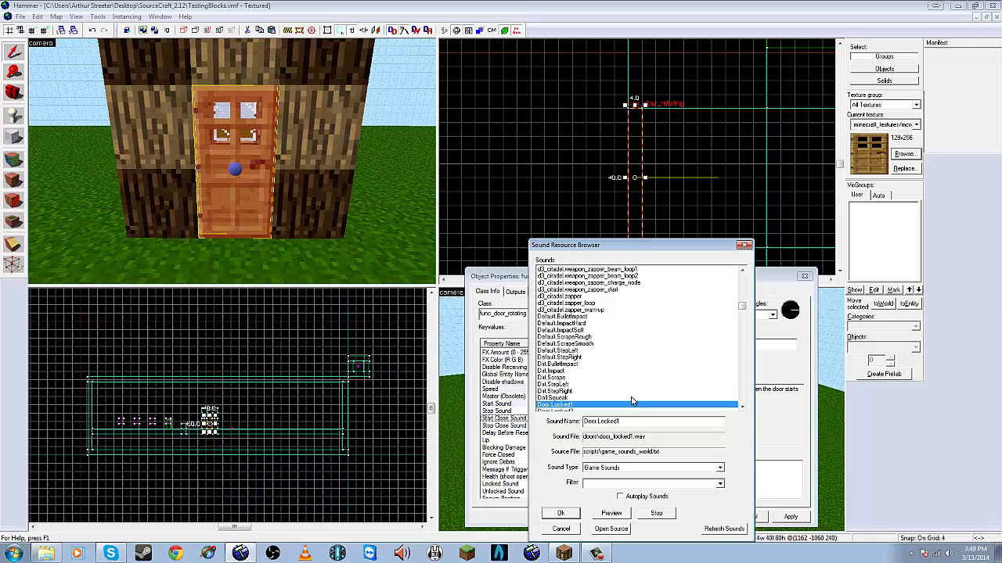
{"action": "scroll", "coordinate": [632, 402], "scroll_direction": "down", "scroll_amount": 4}
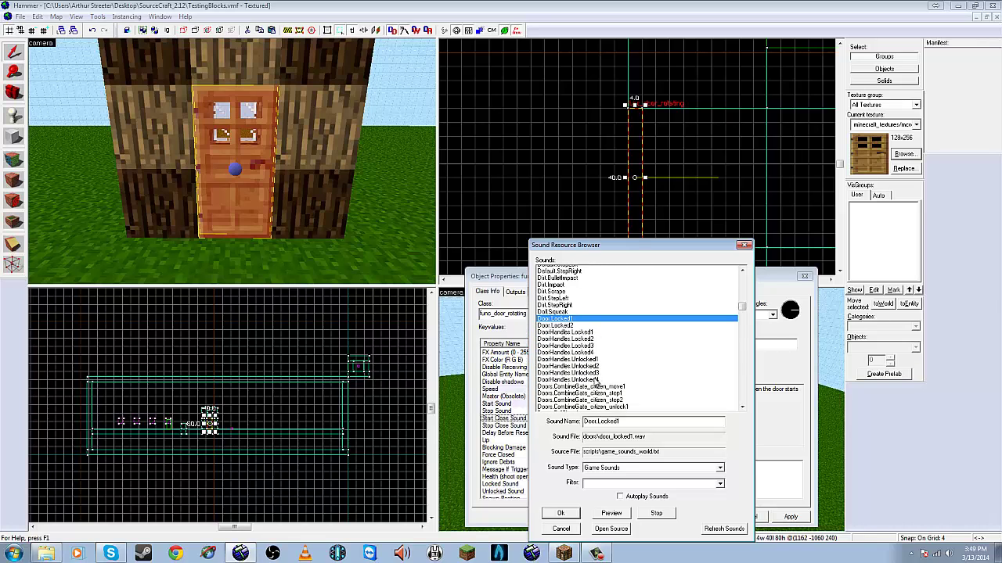
{"action": "scroll", "coordinate": [597, 379], "scroll_direction": "down", "scroll_amount": 5}
{"action": "left_click", "coordinate": [584, 391]}
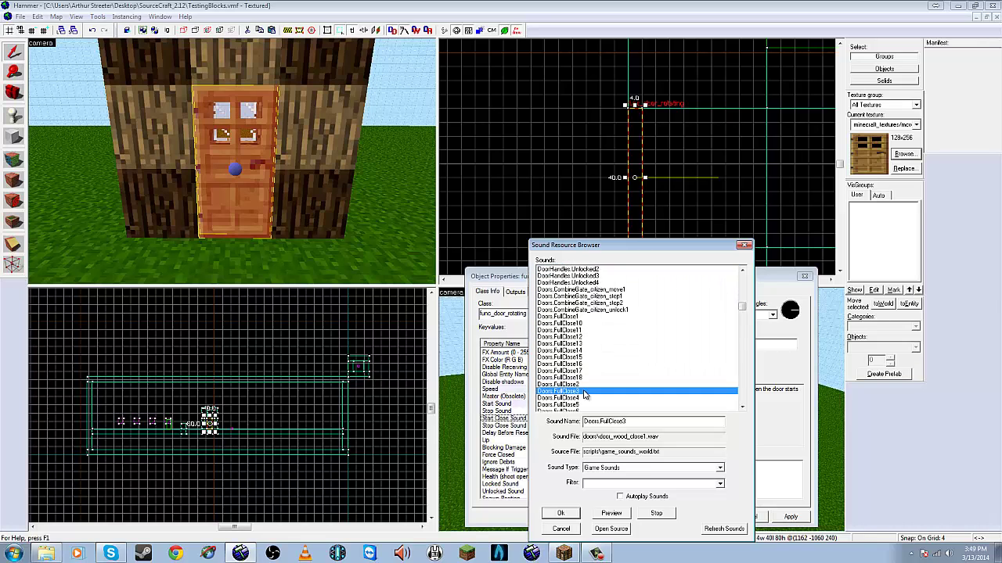
{"action": "left_click", "coordinate": [611, 515]}
{"action": "left_click", "coordinate": [567, 514]}
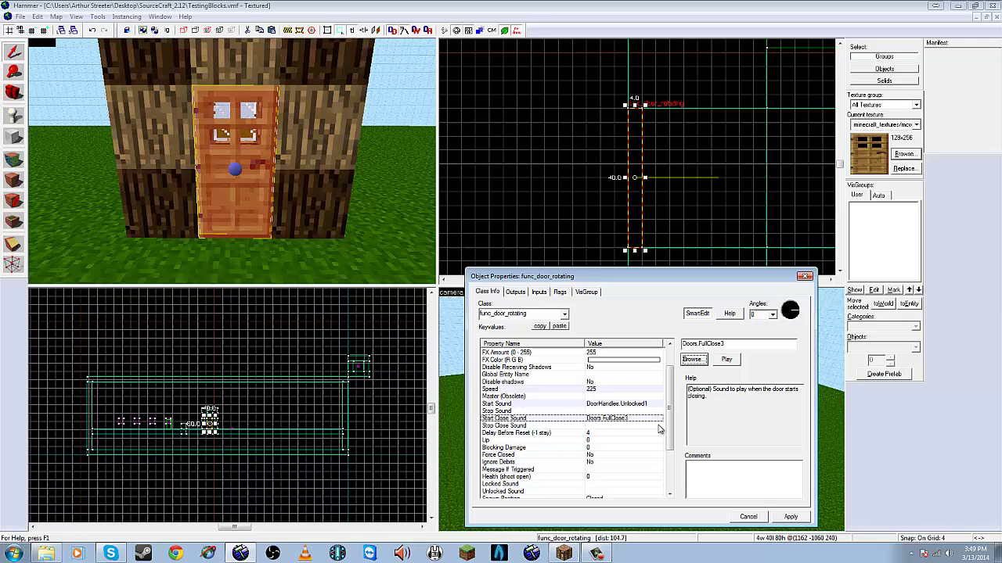
- Examine the door's Delay Before Reset, Ignore Debris and Force Closed properties
{"action": "left_click_drag", "start_coordinate": [669, 425], "coordinate": [670, 439]}
{"action": "left_click", "coordinate": [623, 420]}
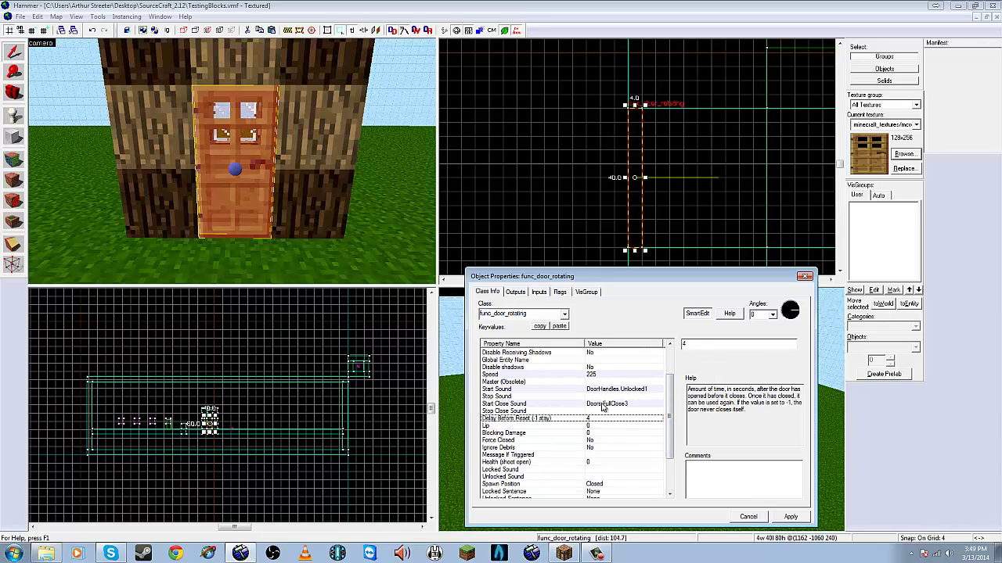
{"action": "left_click_drag", "start_coordinate": [669, 442], "coordinate": [672, 462]}
{"action": "left_click", "coordinate": [611, 412]}
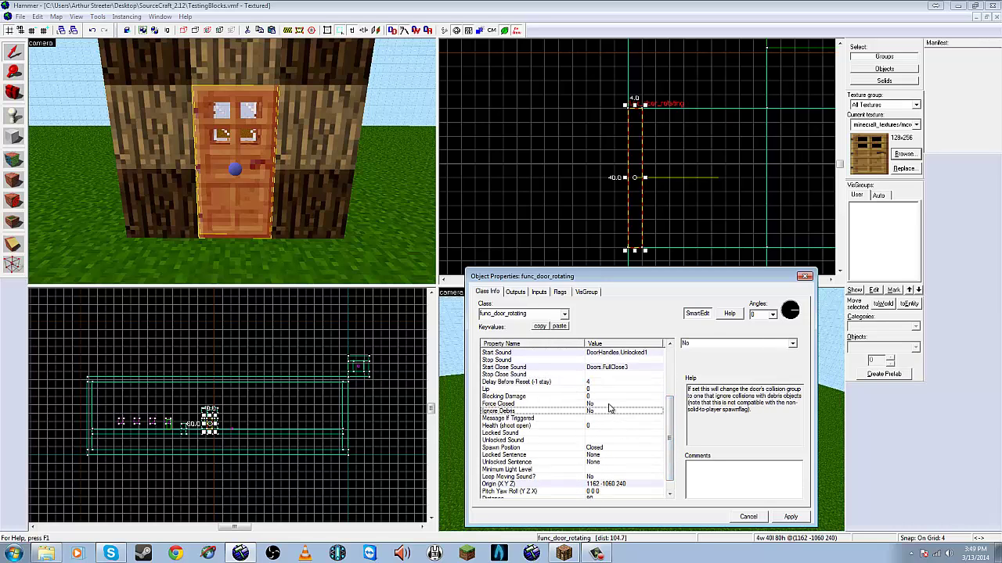
{"action": "left_click", "coordinate": [607, 405]}
- Switch the door's Spawn Position to Open and back to Closed
{"action": "left_click", "coordinate": [523, 449]}
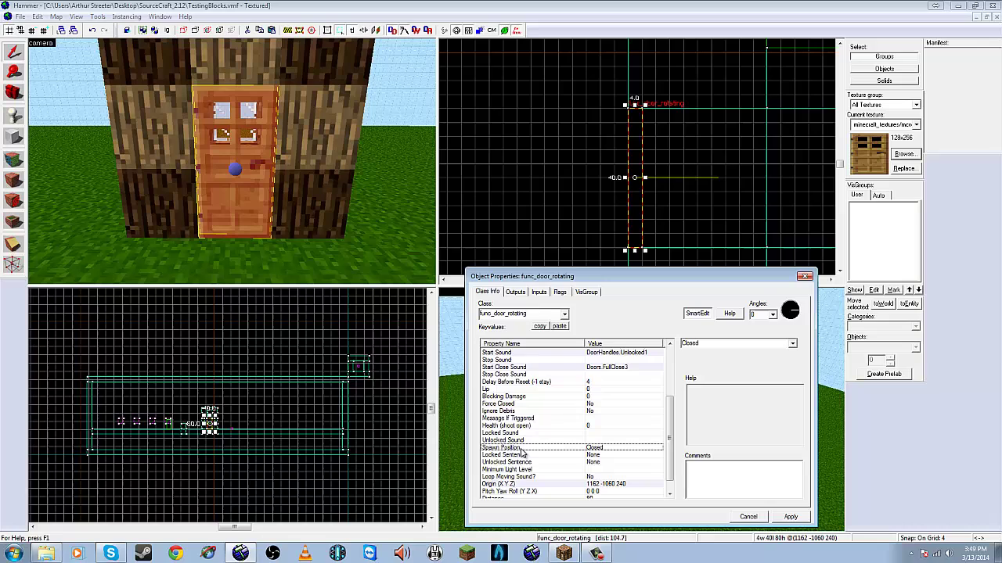
{"action": "left_click", "coordinate": [792, 344]}
{"action": "left_click", "coordinate": [784, 360]}
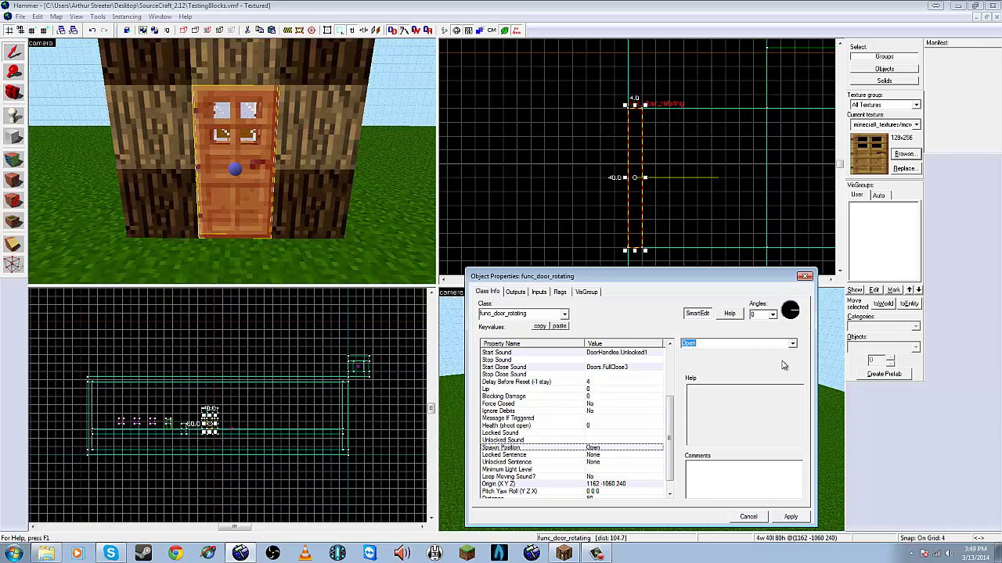
{"action": "left_click", "coordinate": [789, 345]}
{"action": "left_click", "coordinate": [782, 355]}
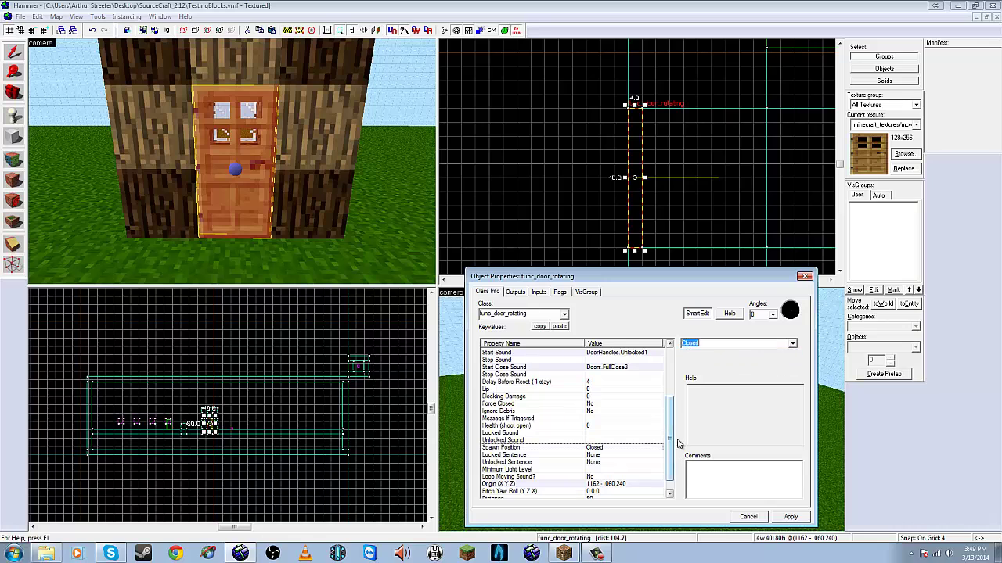
{"action": "left_click_drag", "start_coordinate": [671, 436], "coordinate": [671, 450]}
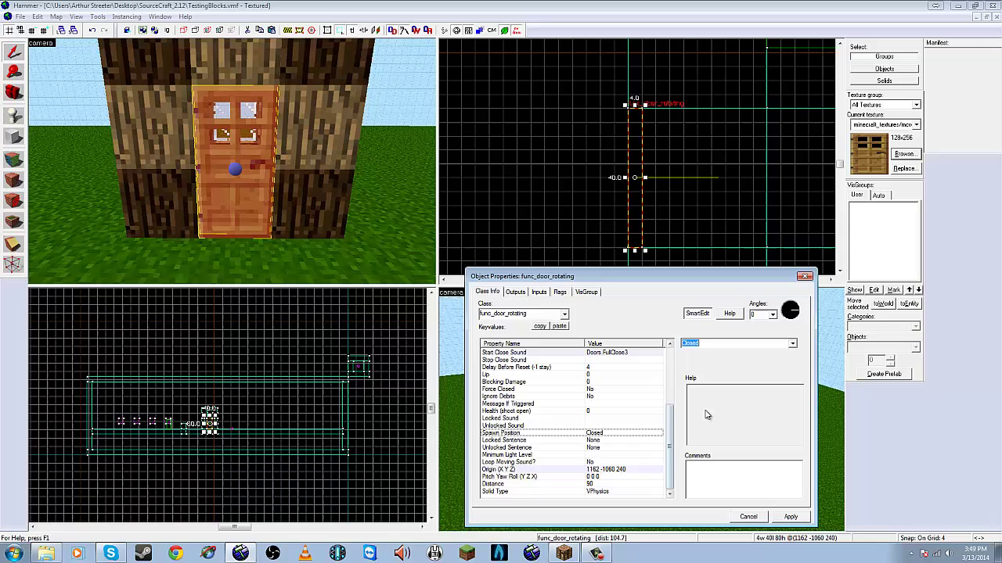
- Enable only the Use Opens flag for the rotating door, leaving Toggle off, and apply the properties
{"action": "left_click", "coordinate": [564, 296]}
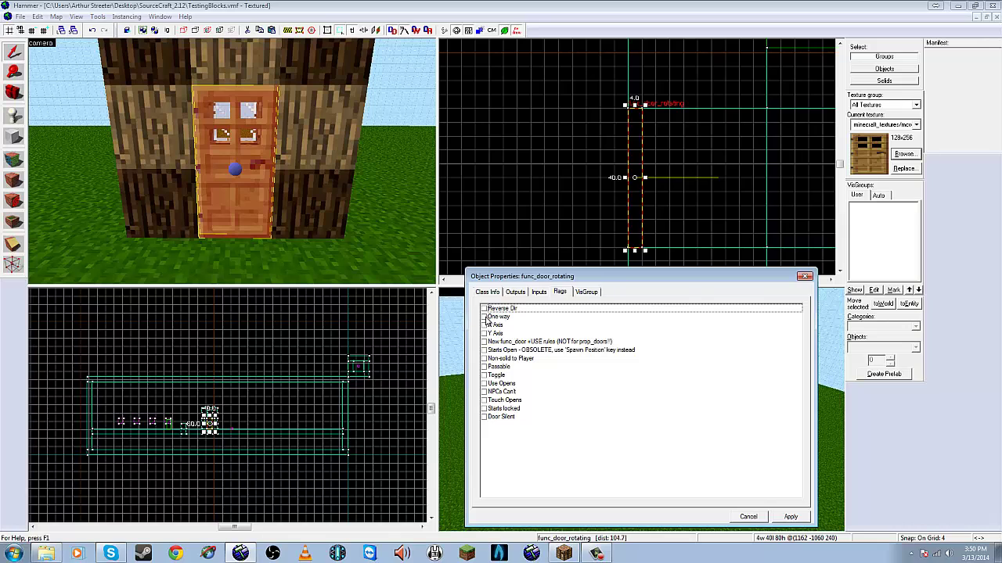
{"action": "left_click", "coordinate": [483, 316]}
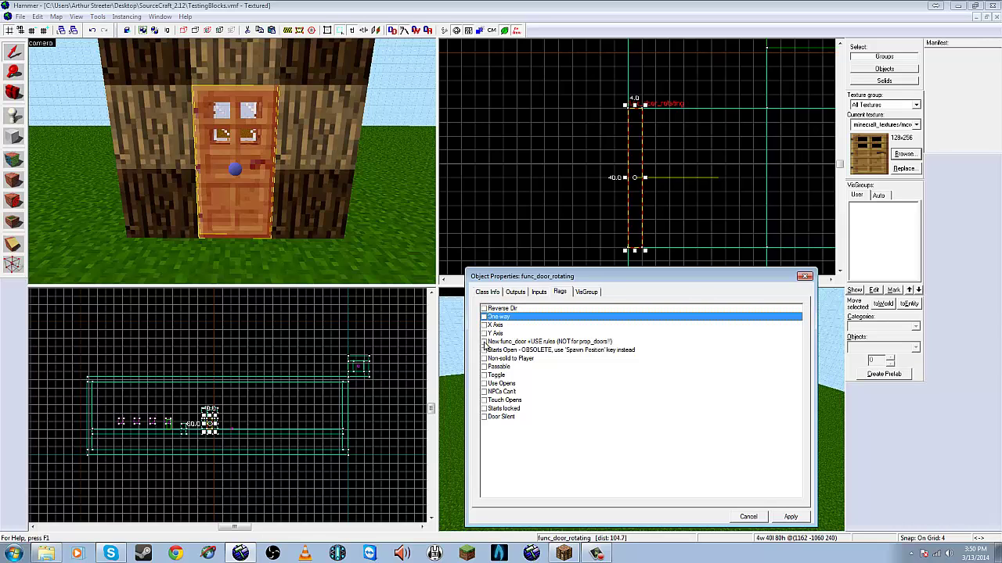
{"action": "left_click", "coordinate": [484, 384]}
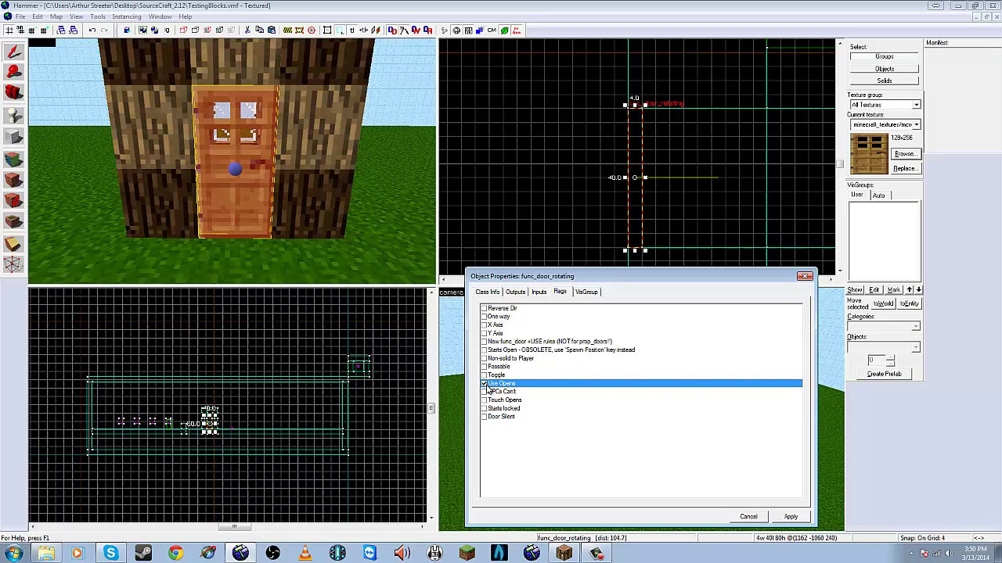
{"action": "left_click", "coordinate": [484, 375]}
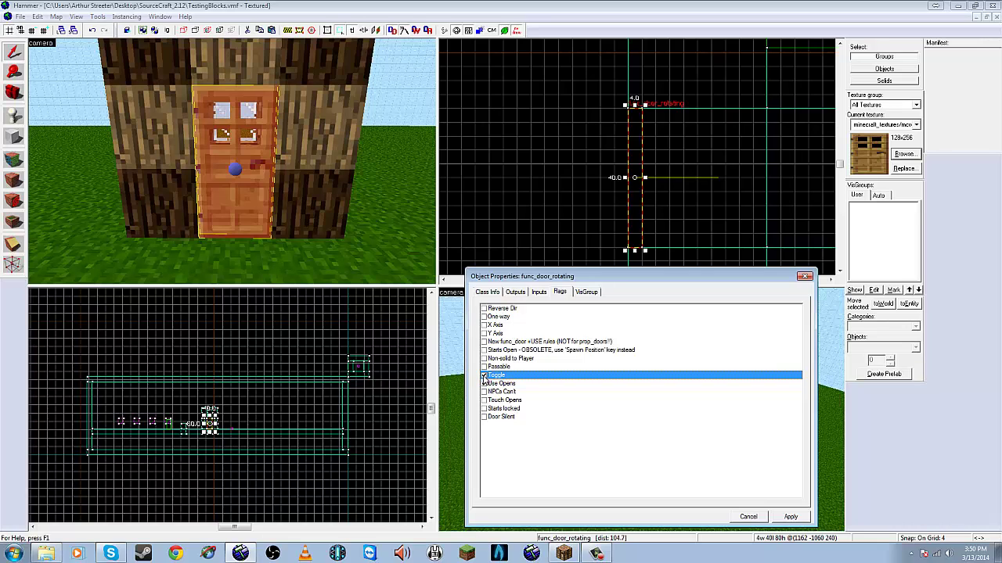
{"action": "left_click", "coordinate": [484, 376]}
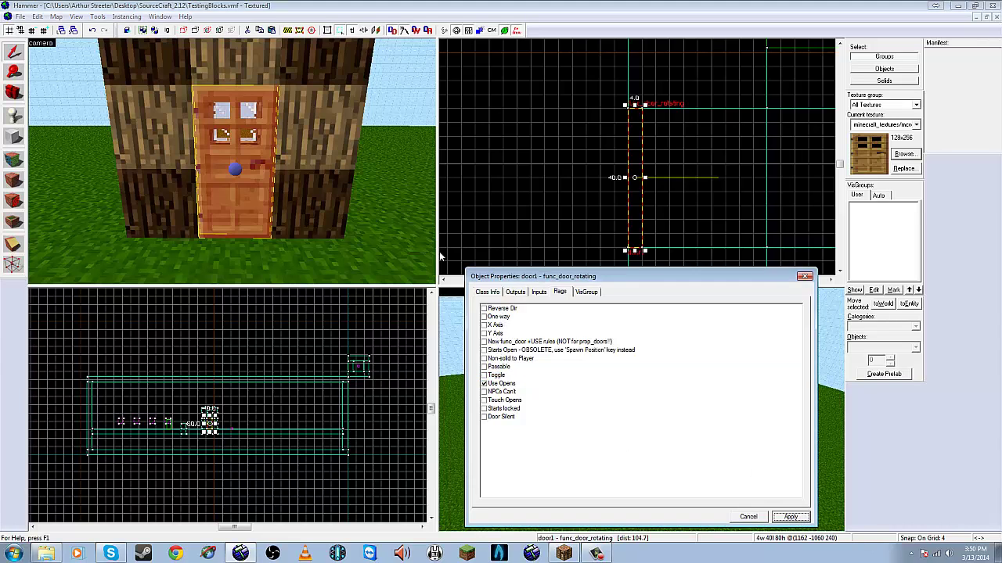
- Check the reference door in Minecraft 1.7.5 and return to the rotating door's class properties in Hammer
{"action": "left_click", "coordinate": [494, 294]}
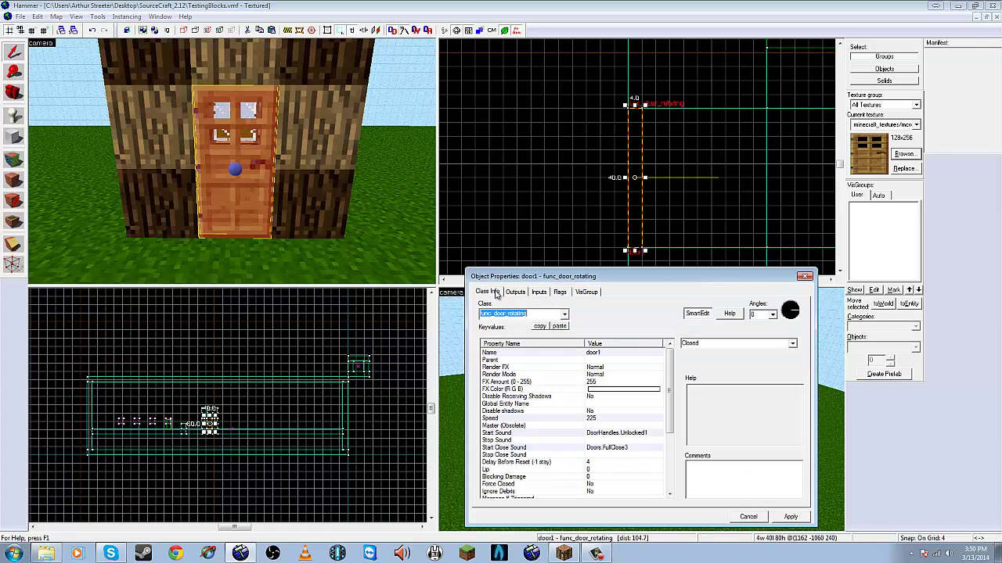
{"action": "left_click", "coordinate": [690, 254]}
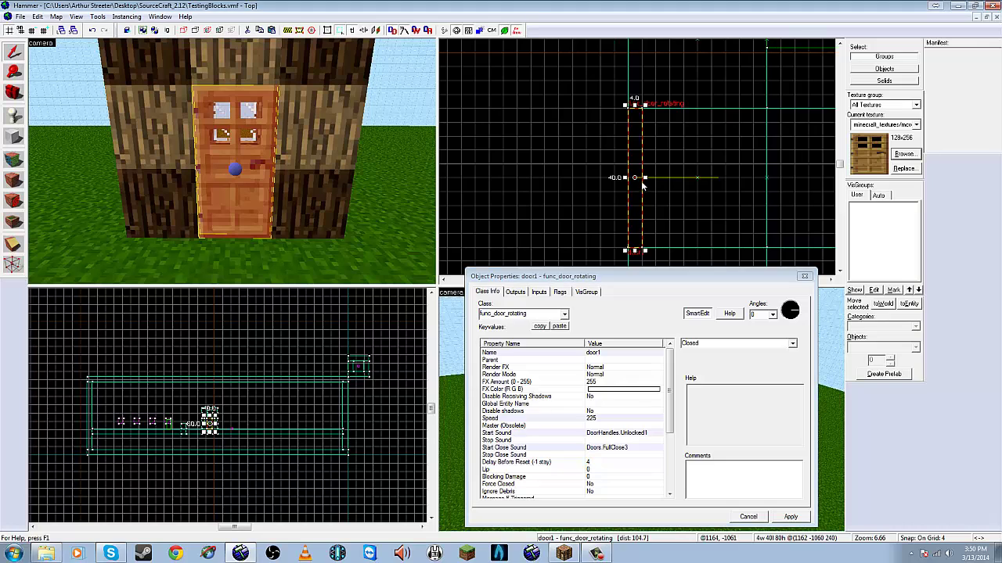
{"action": "left_click", "coordinate": [565, 554]}
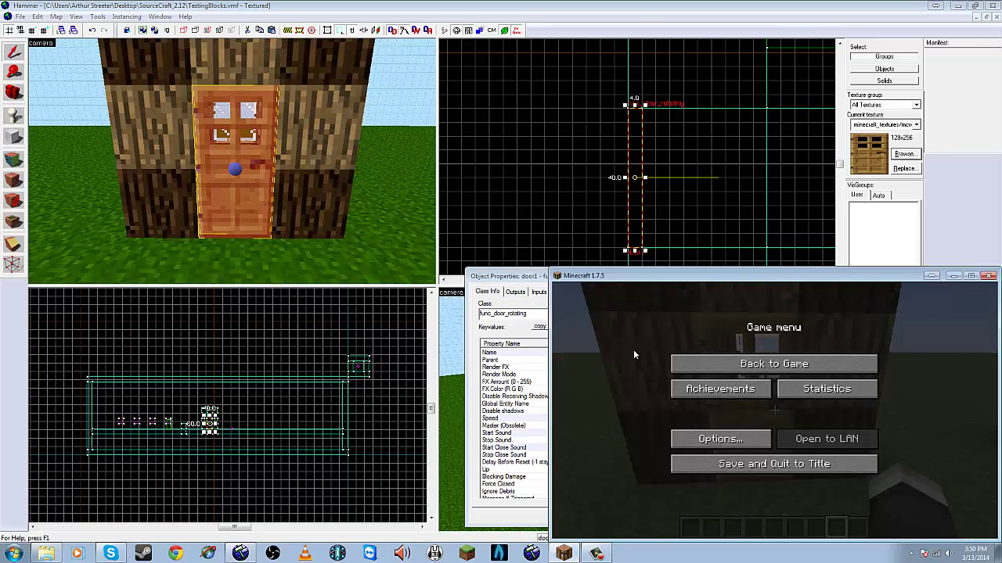
{"action": "left_click", "coordinate": [640, 11]}
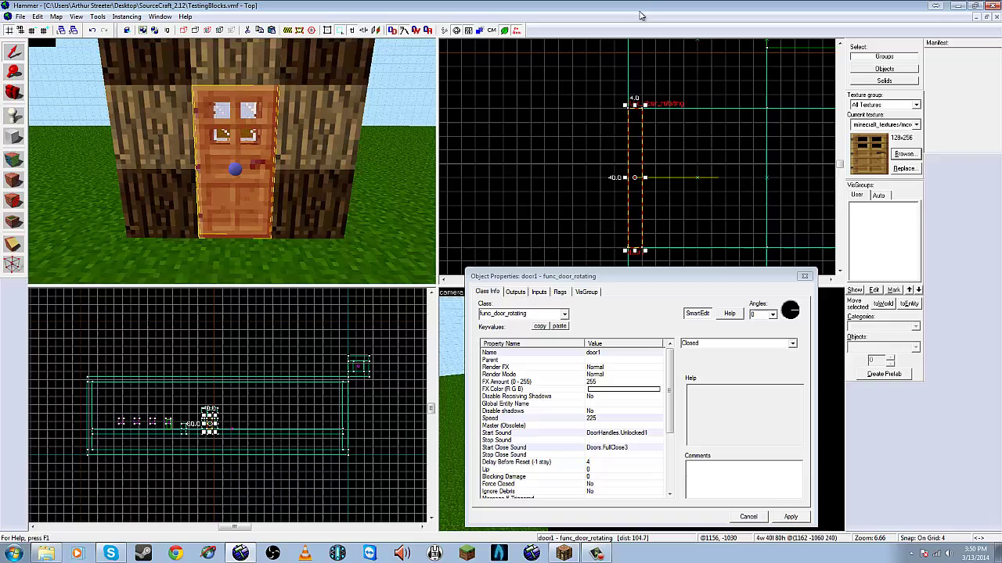
{"action": "left_click", "coordinate": [597, 553]}
{"action": "left_click", "coordinate": [602, 555]}
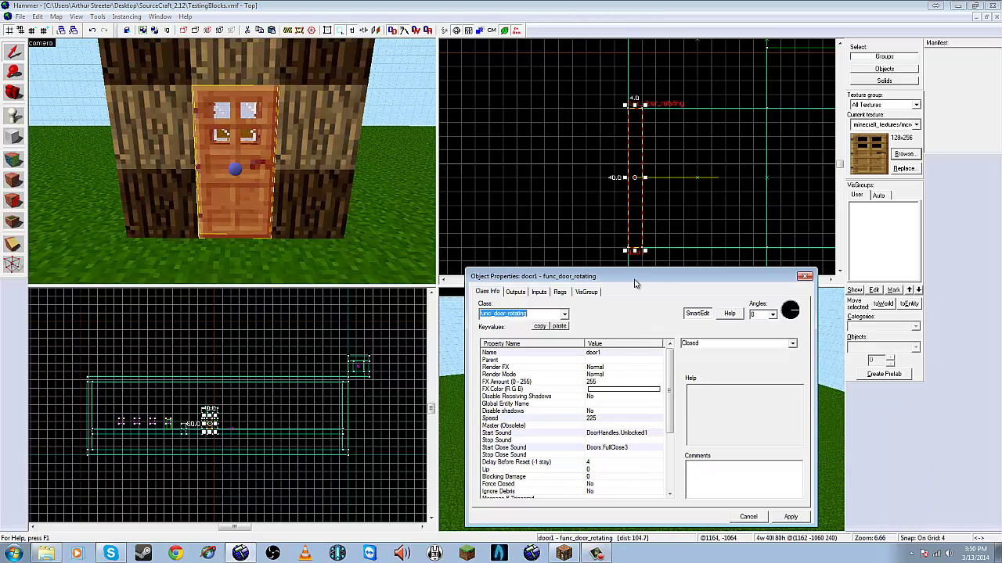
- Move the rotating door's origin to its hinge-side end at (1162, -1042, 240) in the top view
{"action": "left_click", "coordinate": [646, 178]}
{"action": "left_click_drag", "start_coordinate": [638, 180], "coordinate": [635, 118]}
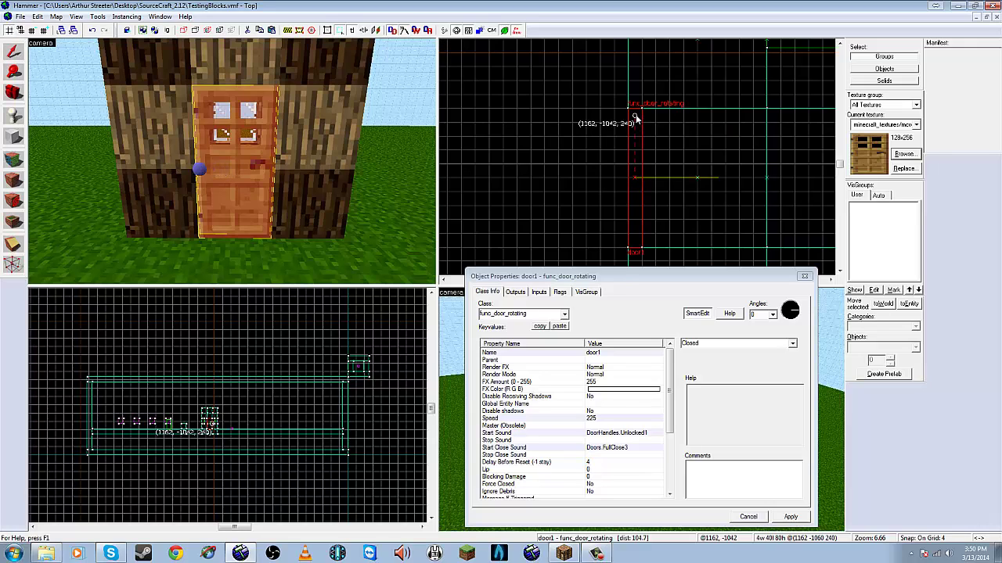
{"action": "scroll", "coordinate": [635, 117], "scroll_direction": "up", "scroll_amount": 5}
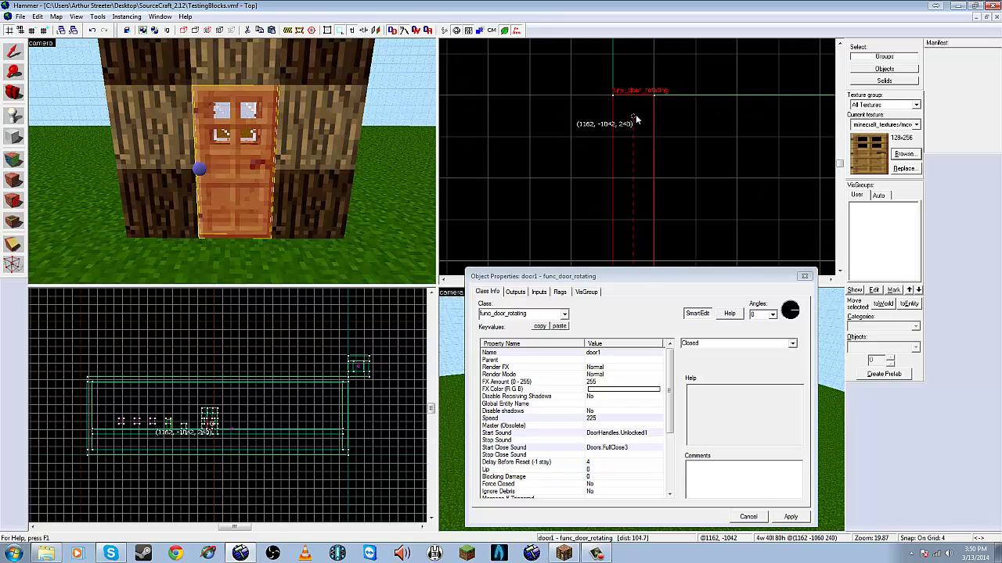
{"action": "left_click_drag", "start_coordinate": [635, 117], "coordinate": [635, 118]}
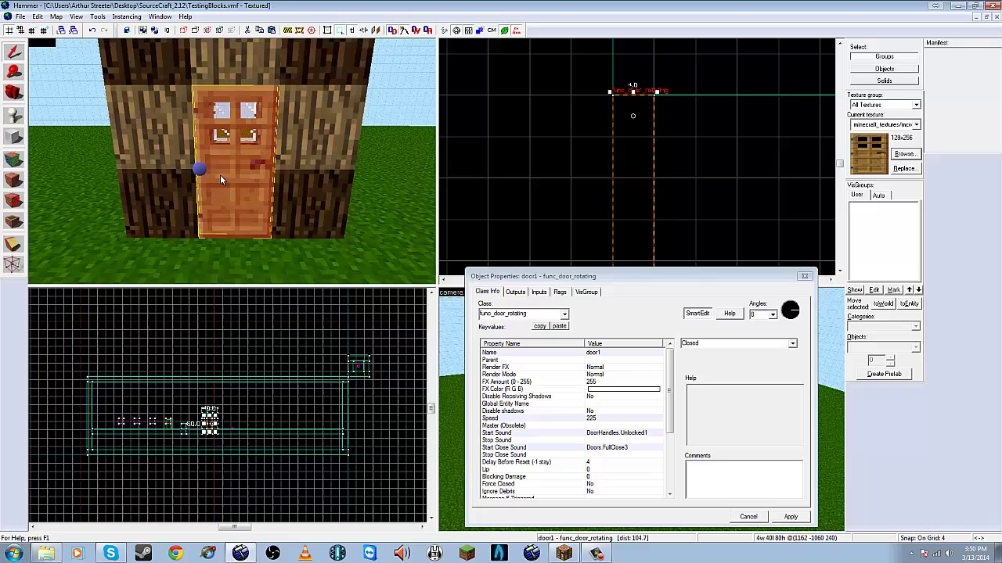
- Try angles of 180 and 280 degrees for the rotating door
{"action": "scroll", "coordinate": [635, 148], "scroll_direction": "down", "scroll_amount": 5}
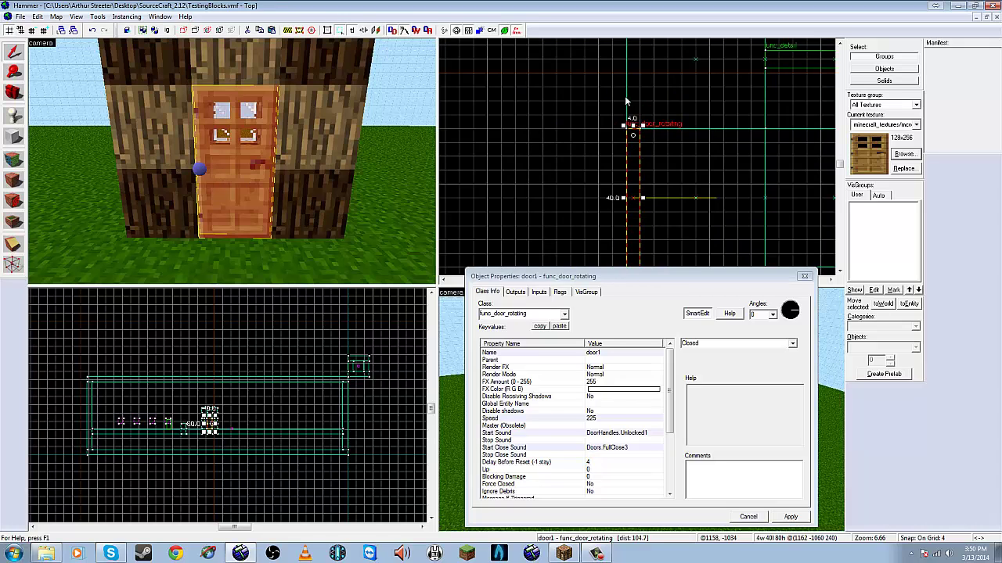
{"action": "scroll", "coordinate": [635, 148], "scroll_direction": "down", "scroll_amount": 2}
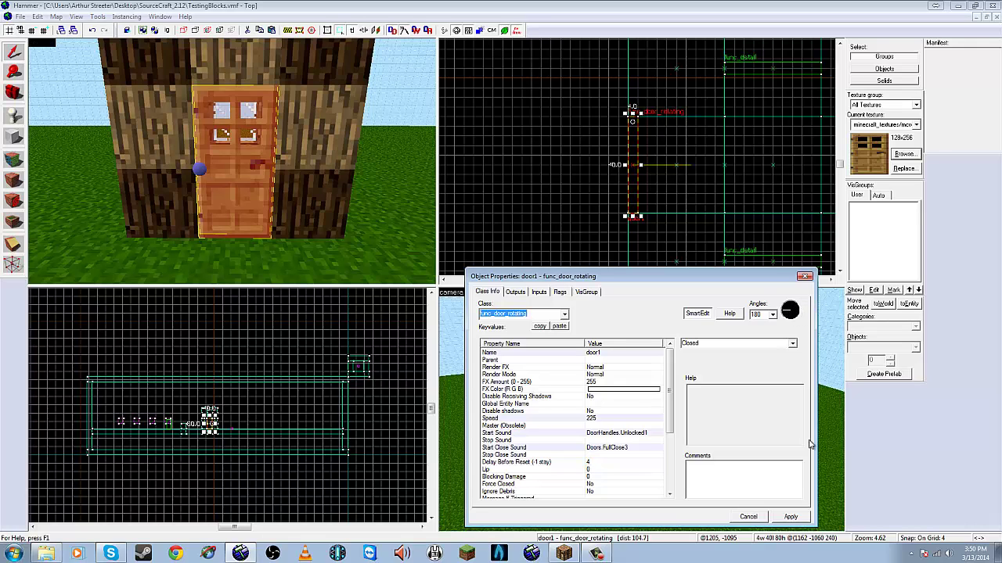
{"action": "left_click", "coordinate": [788, 517]}
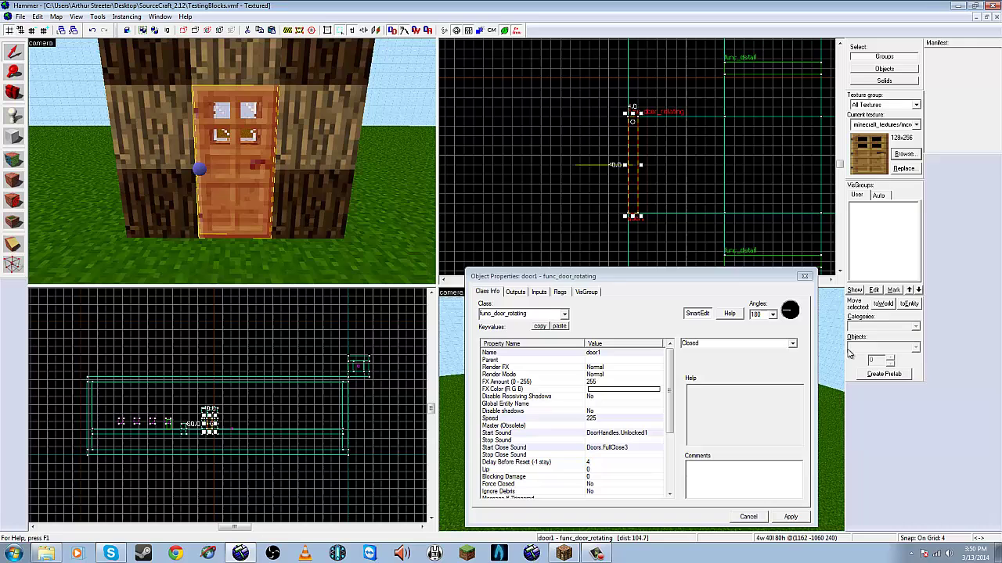
{"action": "left_click", "coordinate": [794, 313]}
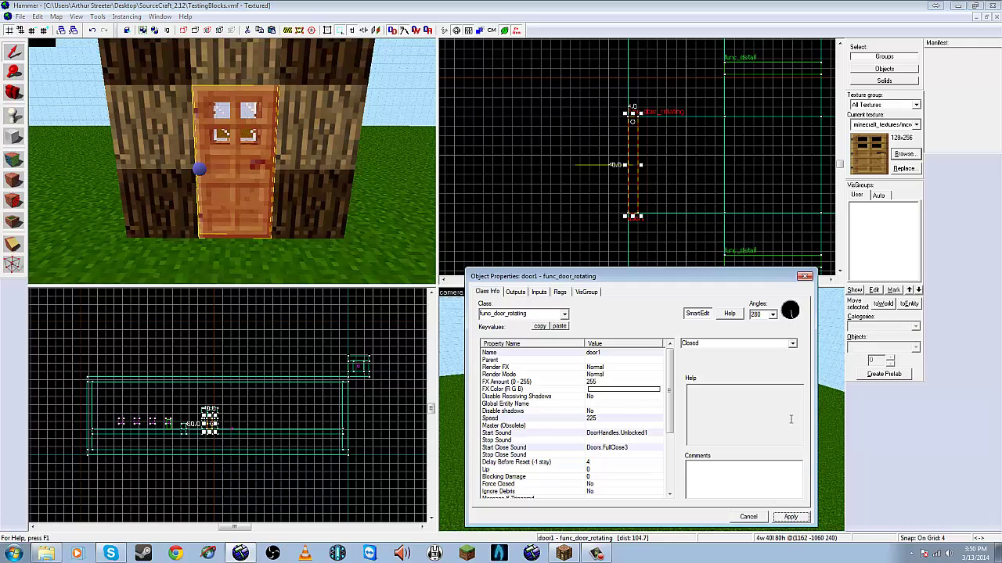
{"action": "left_click", "coordinate": [788, 517]}
- Set the rotating door's angle back to 0, apply the properties and close them
{"action": "left_click", "coordinate": [793, 312]}
{"action": "left_click", "coordinate": [799, 519]}
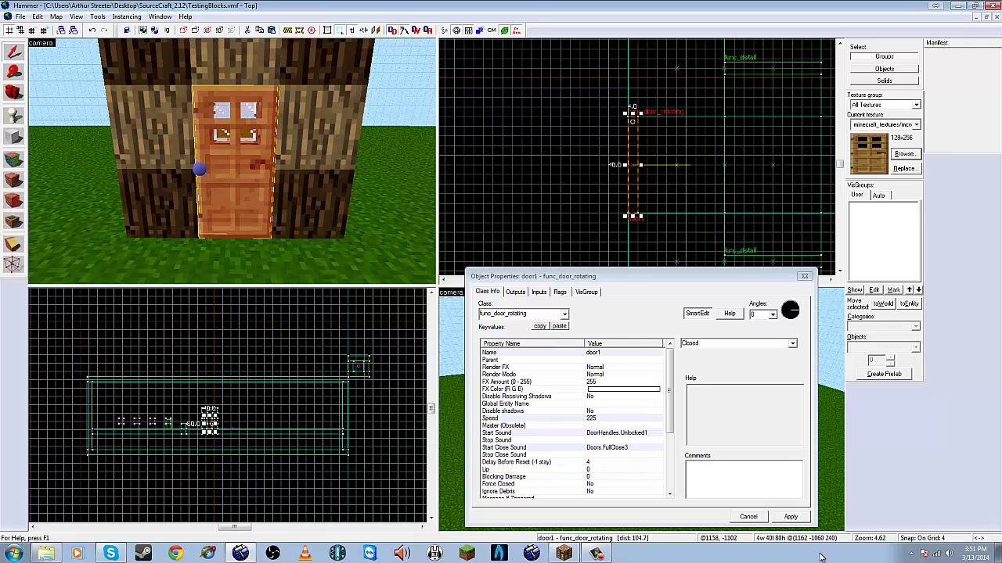
{"action": "left_click", "coordinate": [791, 517]}
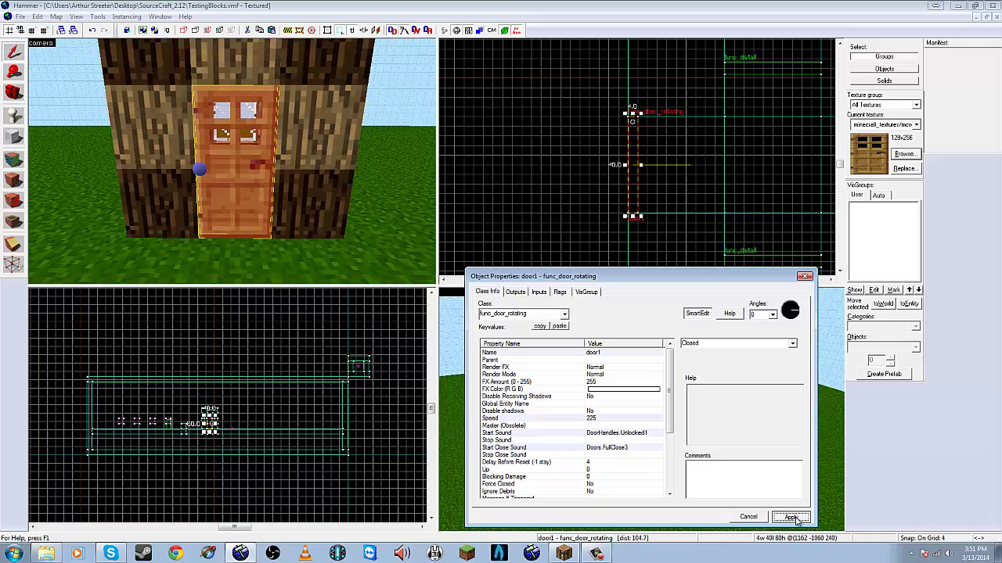
{"action": "left_click", "coordinate": [805, 278]}
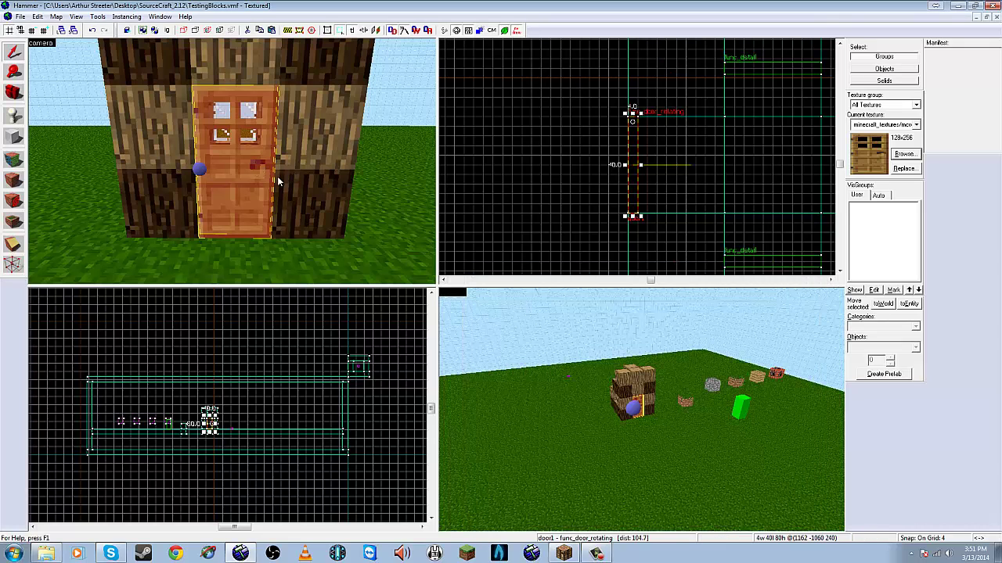
- Move the rotating door about 12 units outward from the doorway in the top view to expose its edges
{"action": "scroll", "coordinate": [643, 151], "scroll_direction": "up", "scroll_amount": 4}
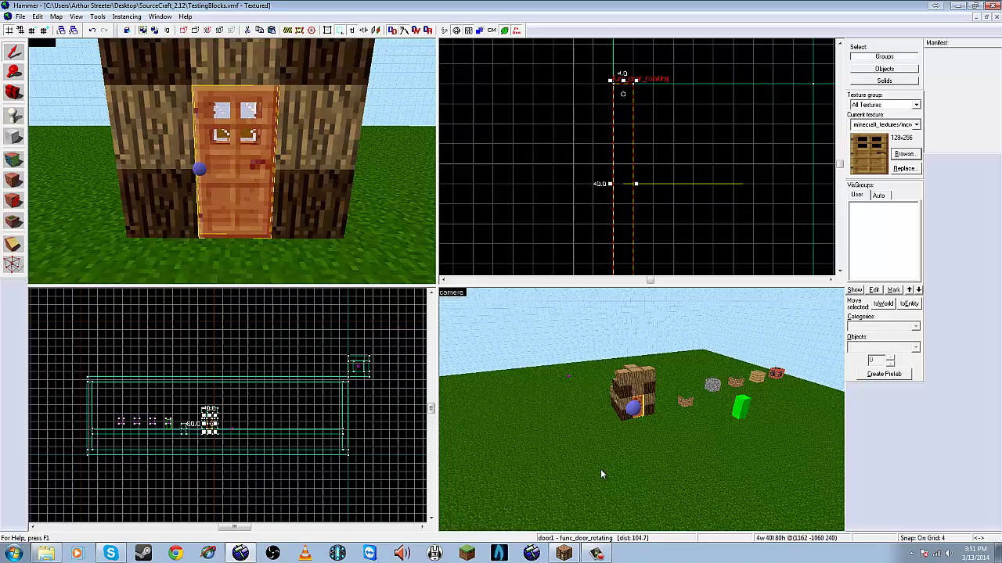
{"action": "scroll", "coordinate": [632, 421], "scroll_direction": "up", "scroll_amount": 8}
{"action": "scroll", "coordinate": [646, 394], "scroll_direction": "down", "scroll_amount": 4}
{"action": "key", "text": "space"}
{"action": "left_click_drag", "start_coordinate": [647, 394], "coordinate": [644, 412]}
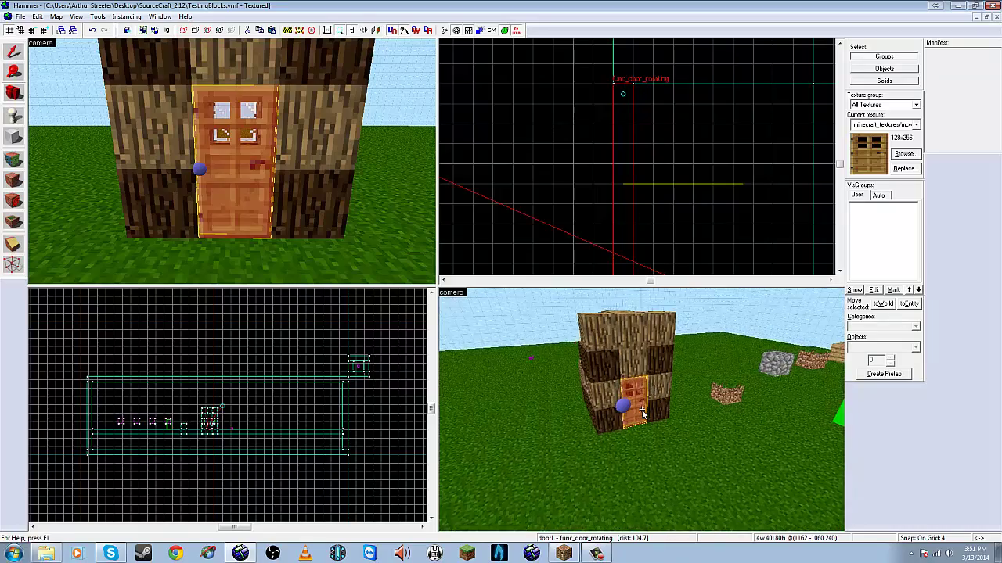
{"action": "scroll", "coordinate": [642, 413], "scroll_direction": "up", "scroll_amount": 5}
{"action": "scroll", "coordinate": [642, 413], "scroll_direction": "down", "scroll_amount": 4}
{"action": "scroll", "coordinate": [642, 413], "scroll_direction": "up", "scroll_amount": 2}
{"action": "left_click_drag", "start_coordinate": [629, 168], "coordinate": [566, 163]}
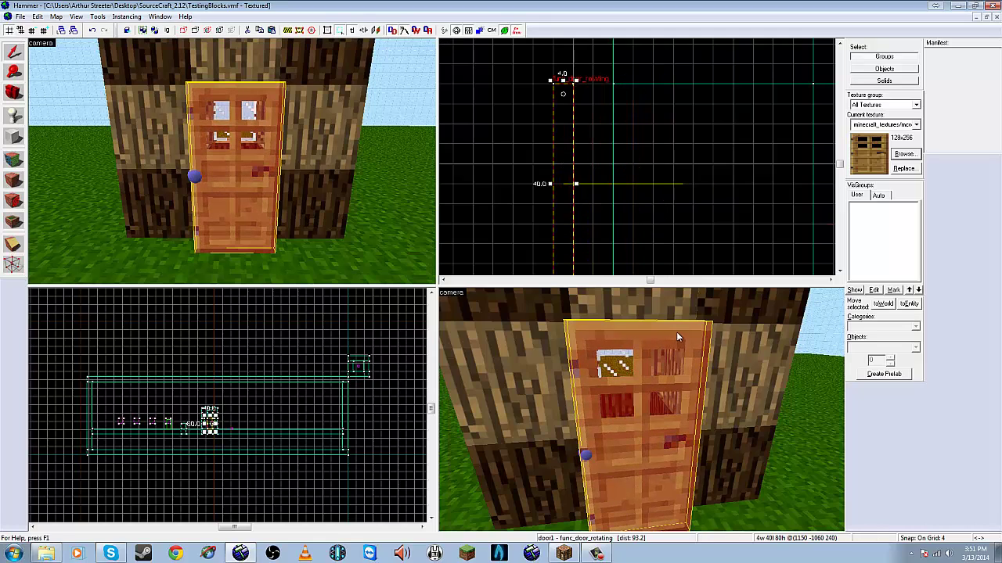
- Assign the minecraft_original/wood door 2 texture to the narrow face on the door's handle-side edge
{"action": "left_click_drag", "start_coordinate": [678, 337], "coordinate": [641, 411]}
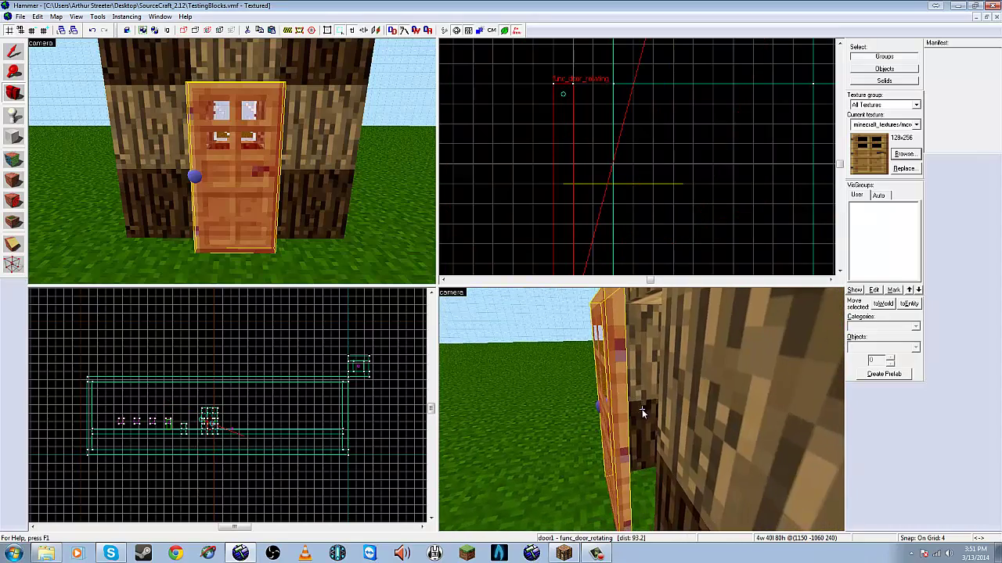
{"action": "key", "text": "z"}
{"action": "key", "text": "shift+s"}
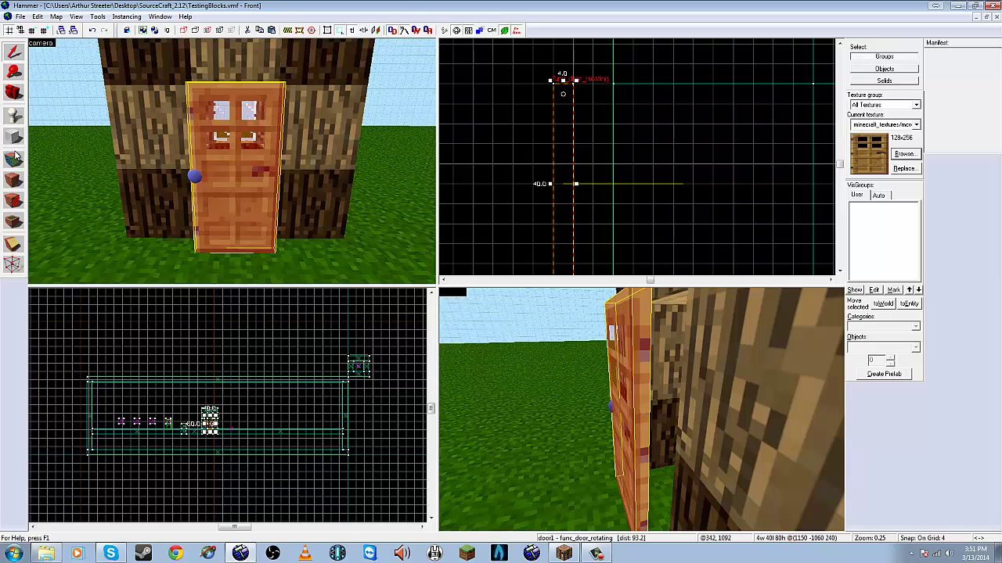
{"action": "left_click", "coordinate": [13, 158]}
{"action": "left_click", "coordinate": [619, 355]}
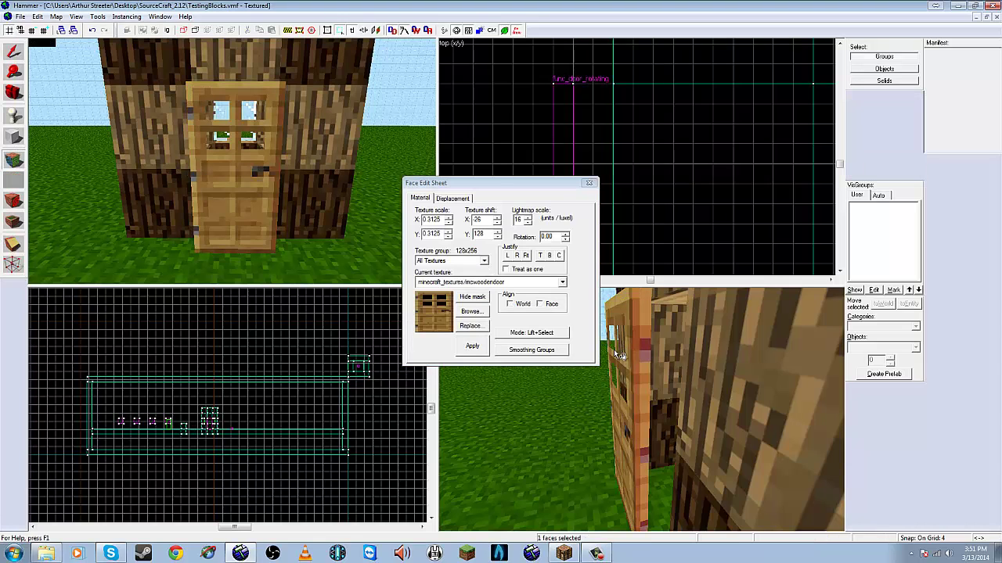
{"action": "left_click", "coordinate": [484, 310]}
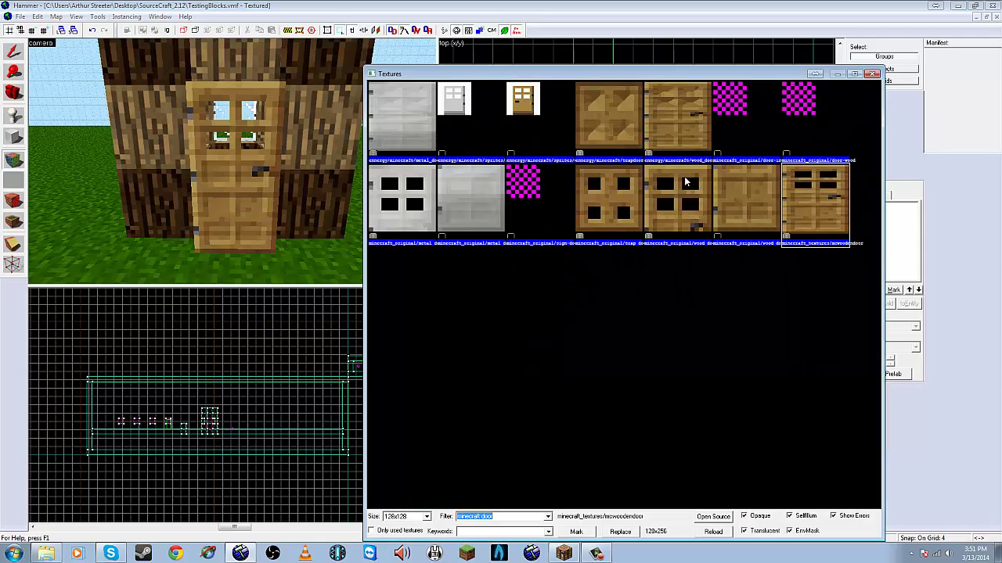
{"action": "double_click", "coordinate": [758, 201]}
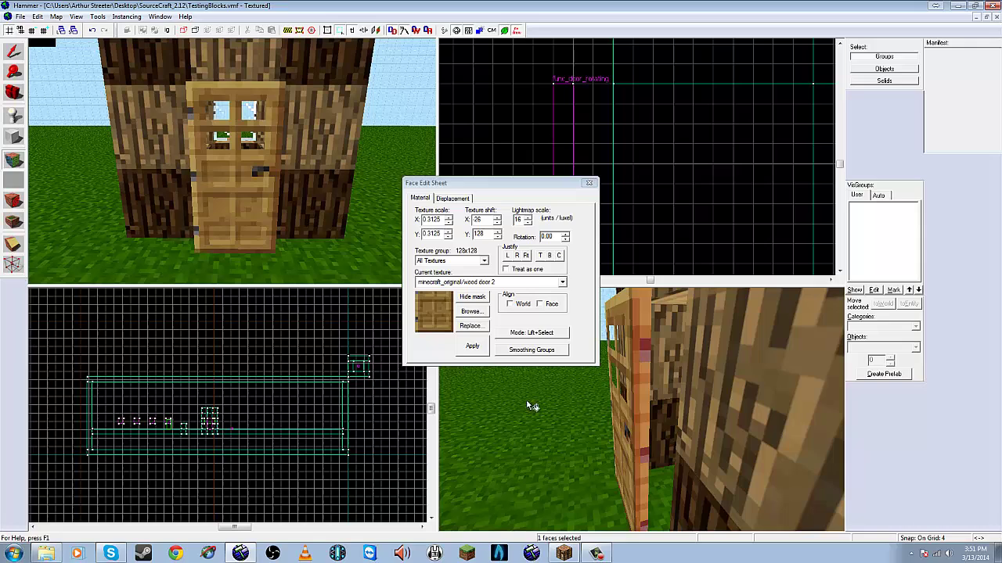
{"action": "left_click", "coordinate": [473, 348]}
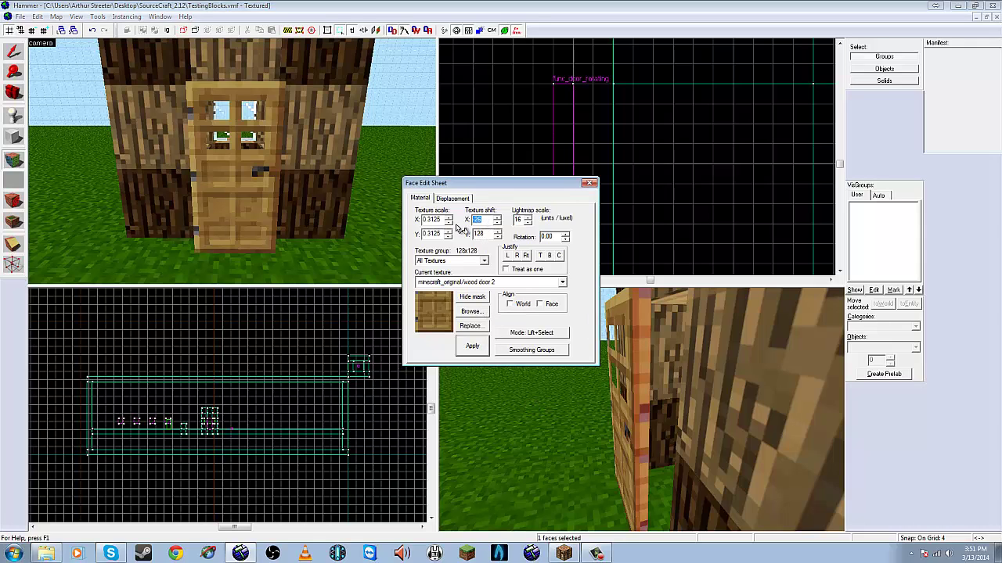
- Set the X texture shift of the door's handle-side edge face to 0 and apply it
{"action": "type", "text": "0"}
{"action": "left_click", "coordinate": [640, 344]}
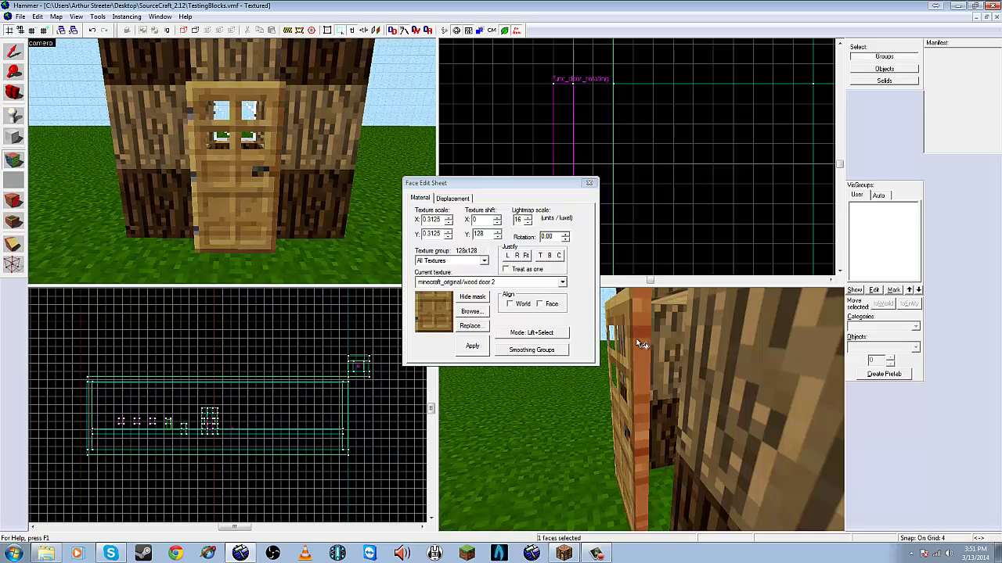
{"action": "left_click", "coordinate": [473, 351]}
- Set the X texture shift of the door's top face to 0 and apply it
{"action": "key", "text": "z"}
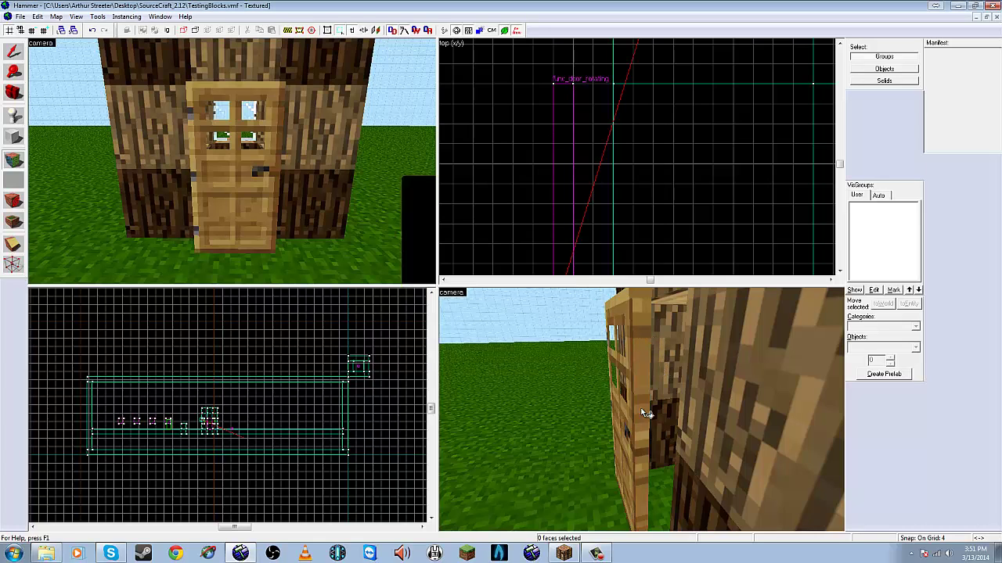
{"action": "key", "text": "w"}
{"action": "key", "text": "a"}
{"action": "key", "text": "s"}
{"action": "key", "text": "z"}
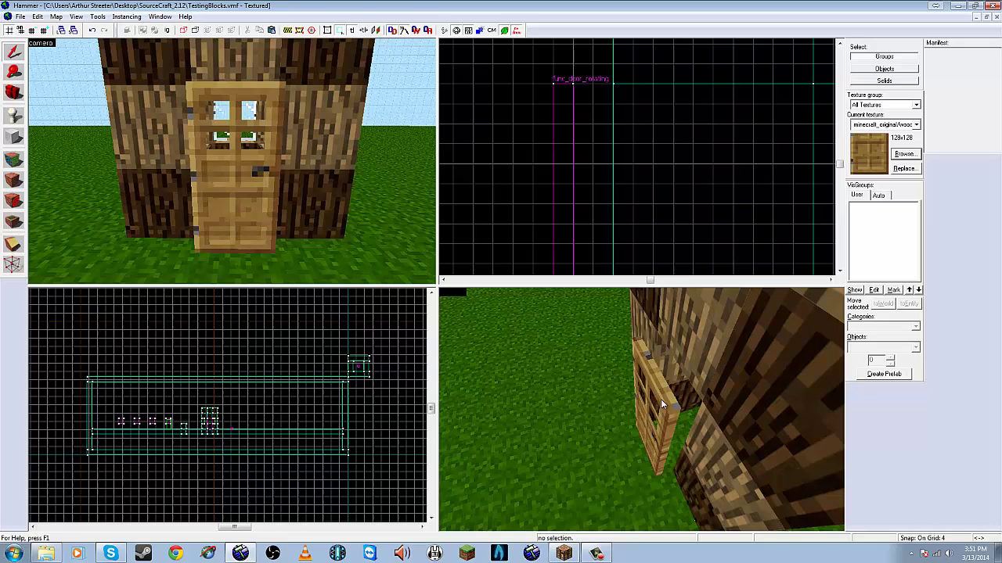
{"action": "left_click", "coordinate": [666, 403]}
{"action": "key", "text": "shift+a"}
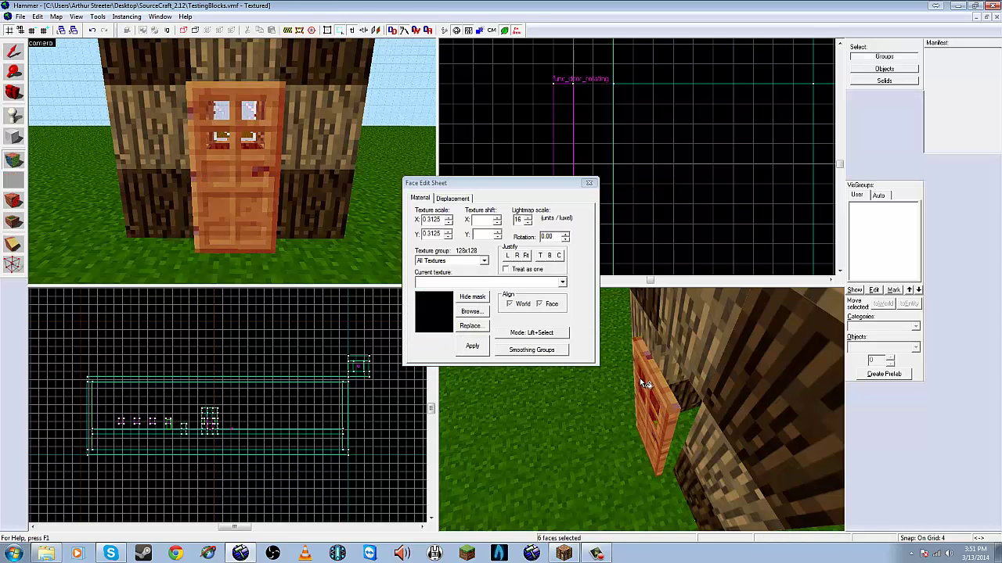
{"action": "left_click", "coordinate": [660, 382]}
{"action": "double_click", "coordinate": [475, 235]}
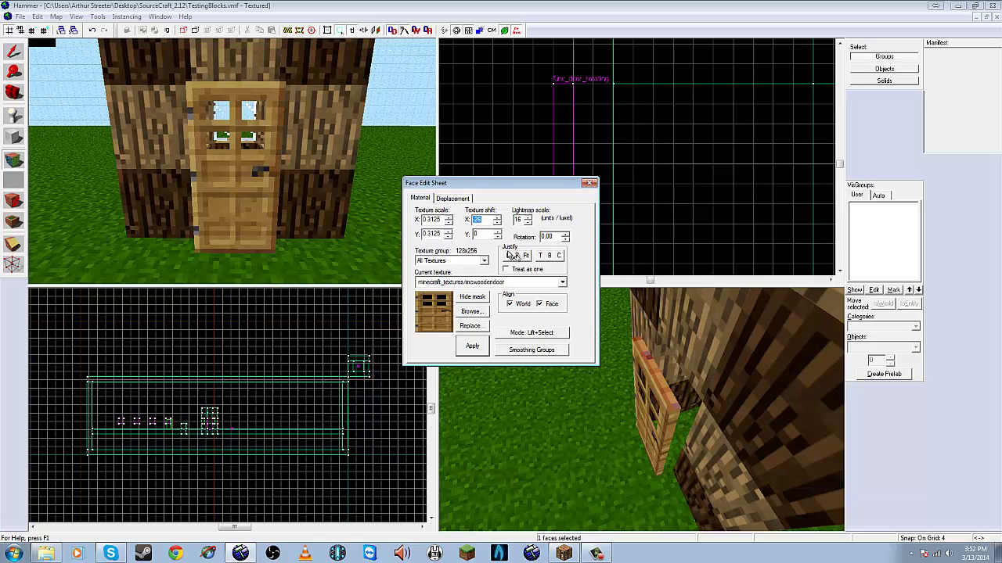
{"action": "left_click", "coordinate": [472, 346]}
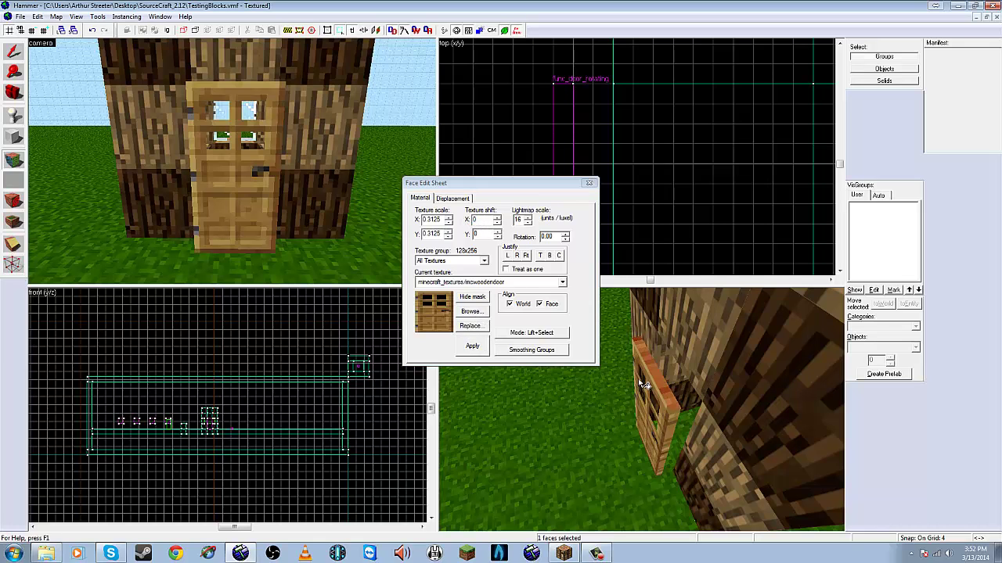
- Set the X texture shift of the door's hinge-side edge face to -31 and apply it
{"action": "key", "text": "z"}
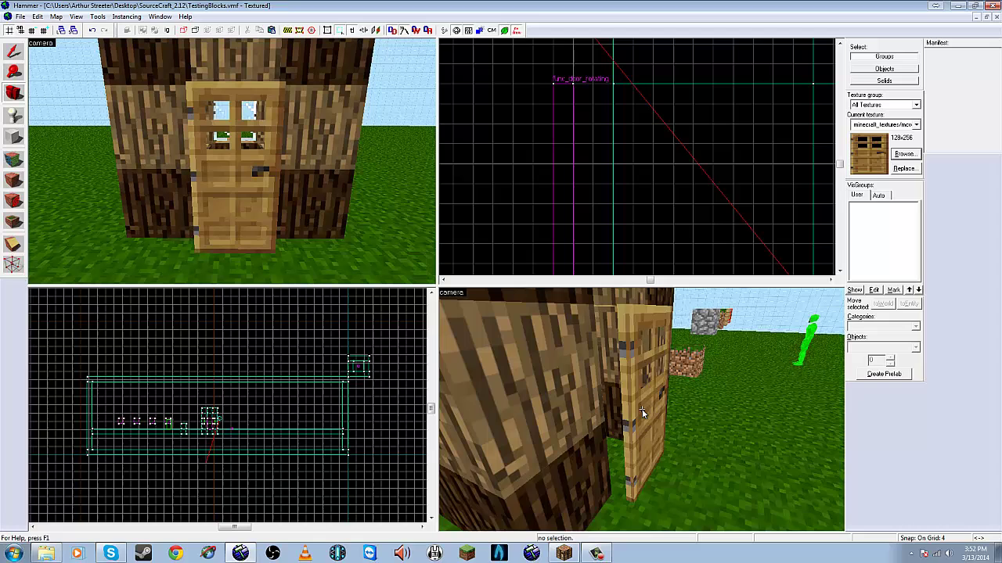
{"action": "key", "text": "w"}
{"action": "key", "text": "shift+s"}
{"action": "left_click", "coordinate": [641, 413]}
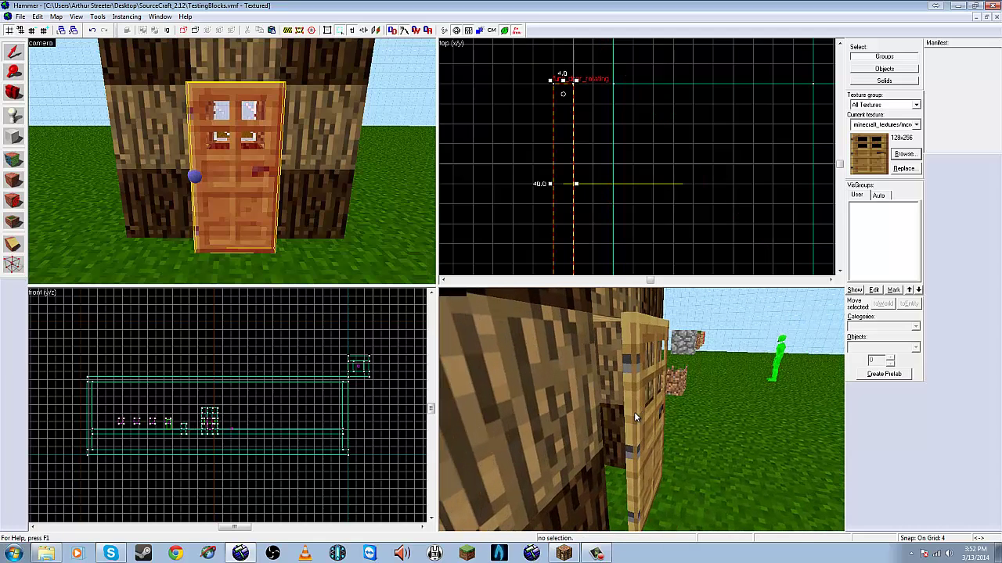
{"action": "left_click", "coordinate": [21, 161]}
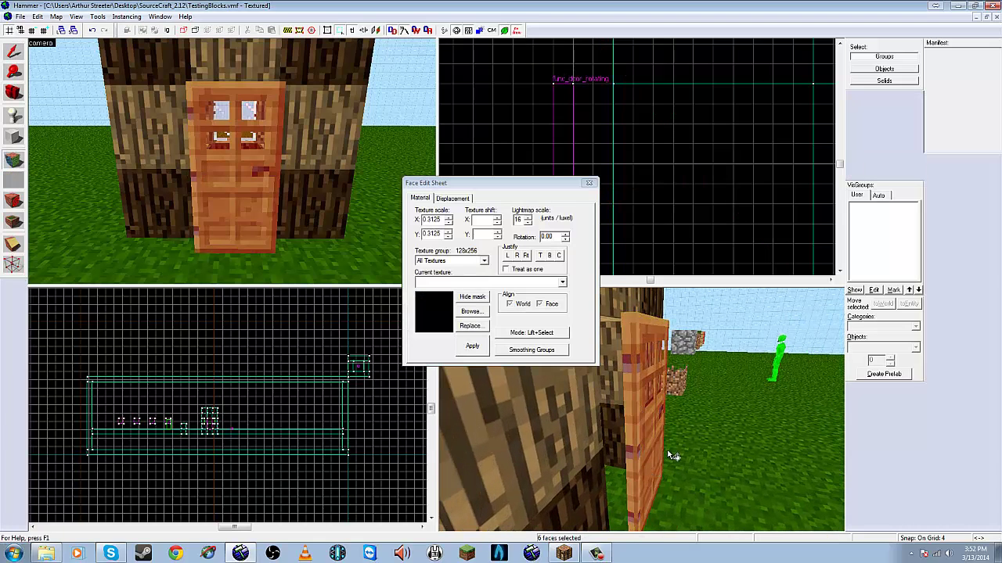
{"action": "left_click", "coordinate": [633, 443]}
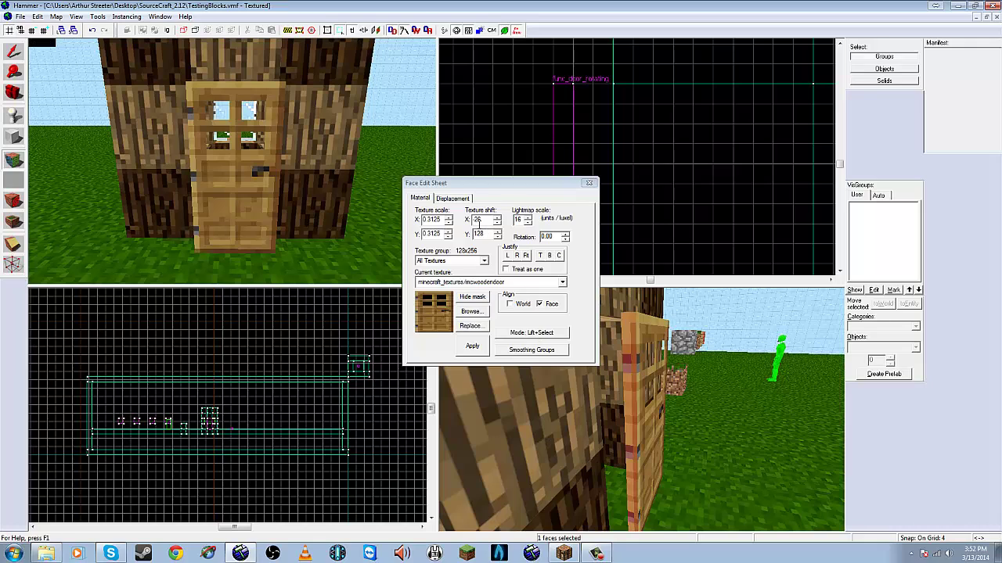
{"action": "left_click", "coordinate": [497, 221]}
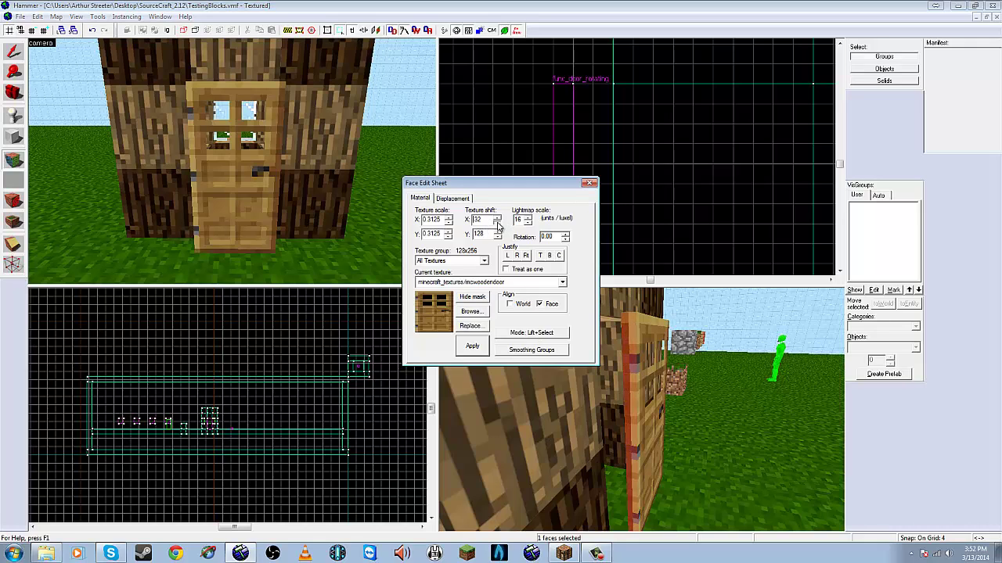
{"action": "left_click", "coordinate": [497, 222]}
{"action": "left_click", "coordinate": [497, 222]}
{"action": "left_click", "coordinate": [497, 222]}
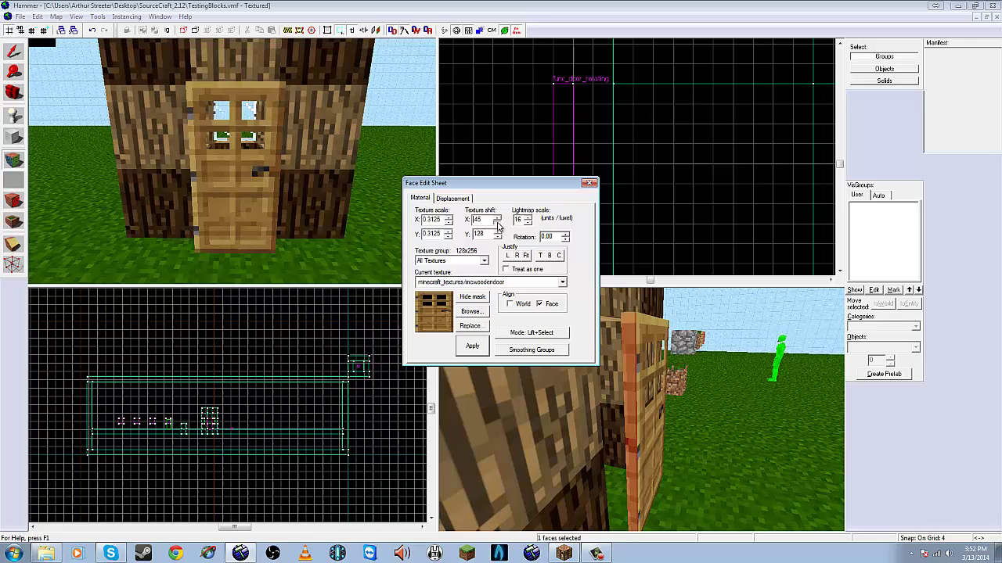
{"action": "type", "text": "41"}
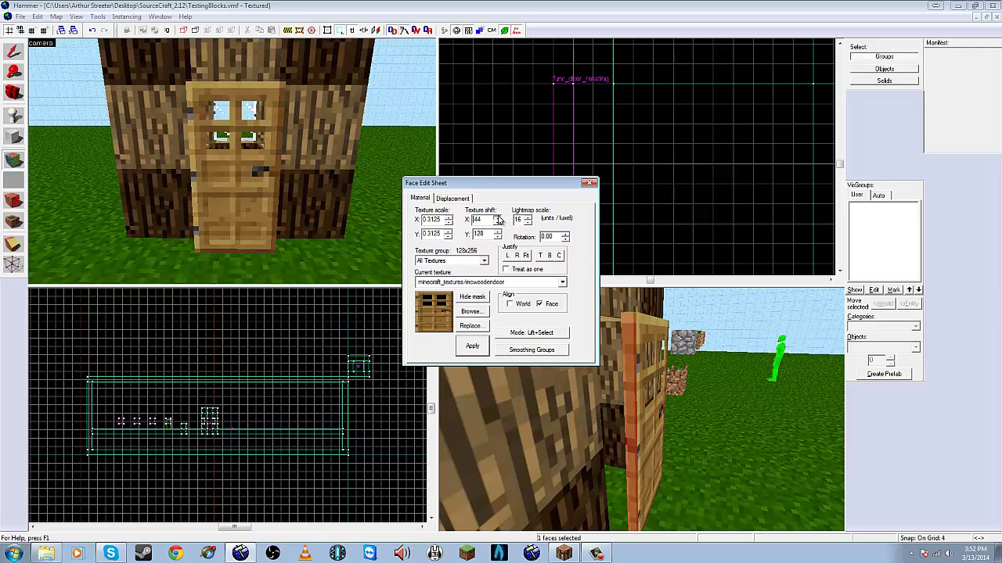
{"action": "left_click", "coordinate": [497, 222]}
{"action": "left_click", "coordinate": [497, 221]}
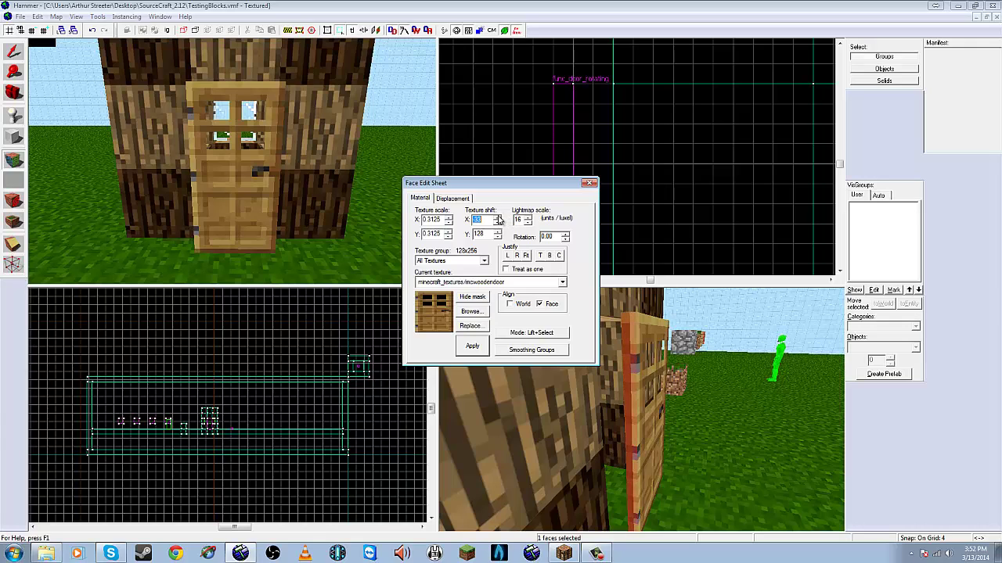
{"action": "left_click", "coordinate": [497, 222]}
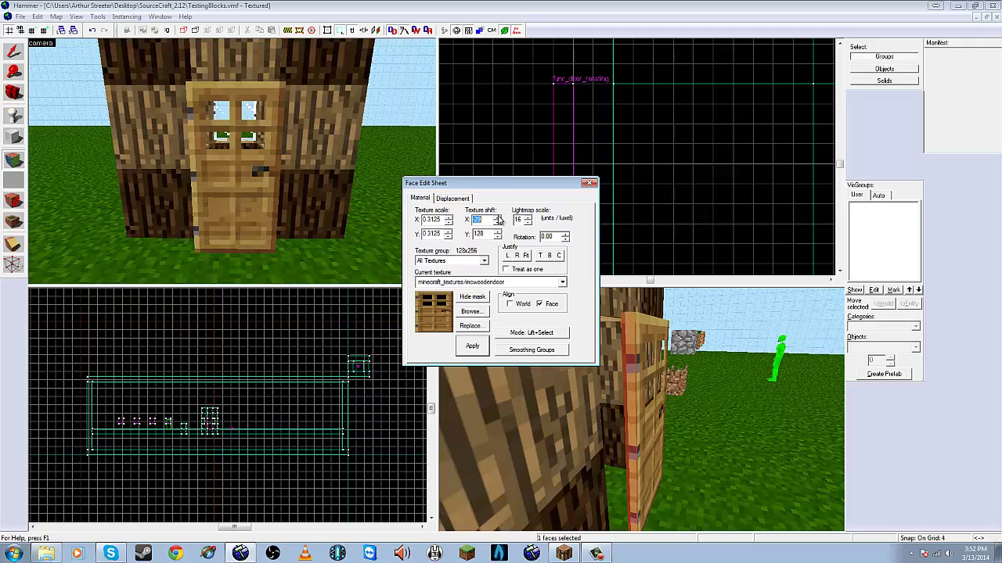
{"action": "left_click", "coordinate": [497, 223]}
{"action": "left_click", "coordinate": [497, 223]}
{"action": "left_click", "coordinate": [496, 223]}
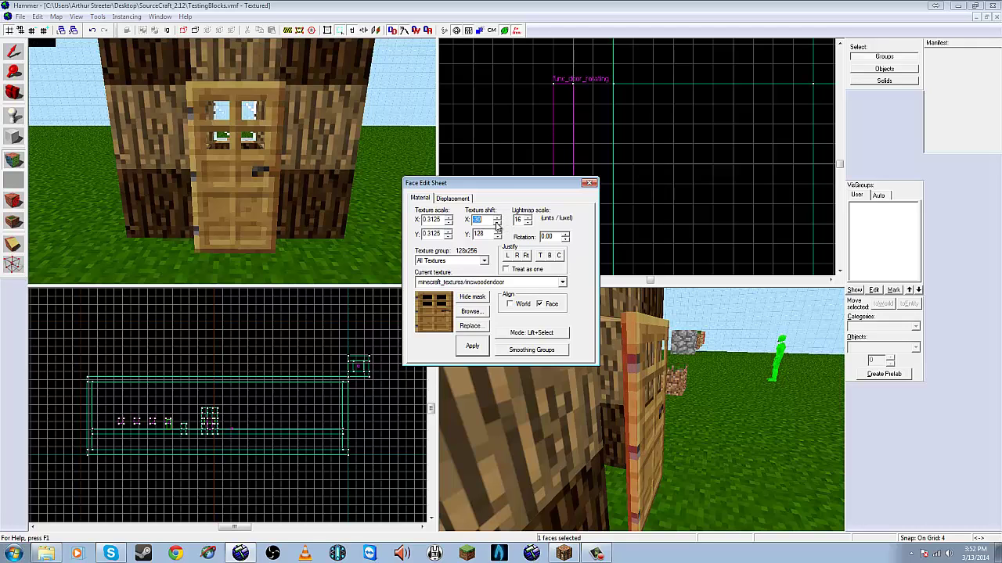
{"action": "left_click", "coordinate": [470, 350]}
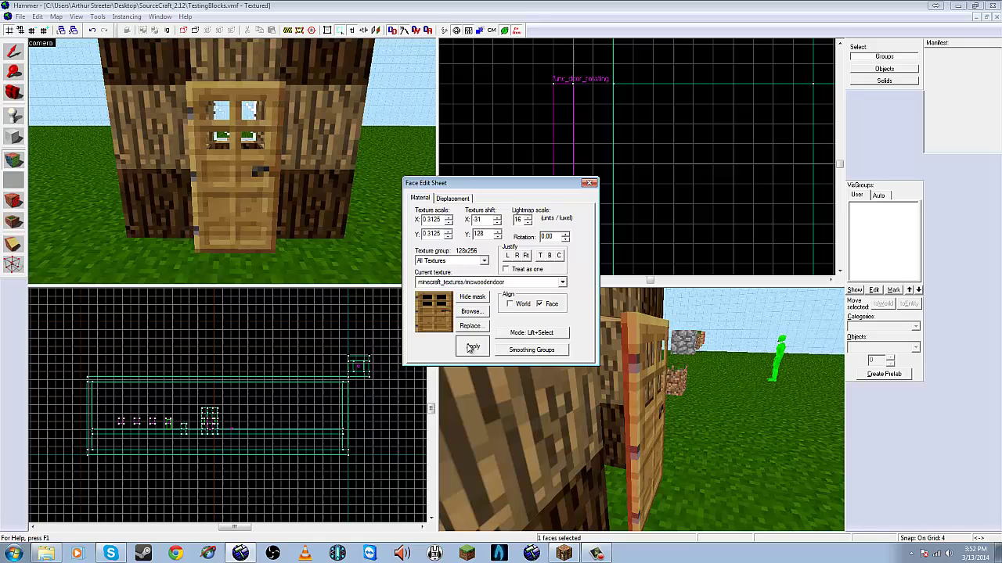
{"action": "left_click", "coordinate": [589, 183]}
- Move the rotating door about 12 units back into the log house doorway in the top view and deselect it
{"action": "key", "text": "space"}
{"action": "left_click_drag", "start_coordinate": [644, 412], "coordinate": [640, 407]}
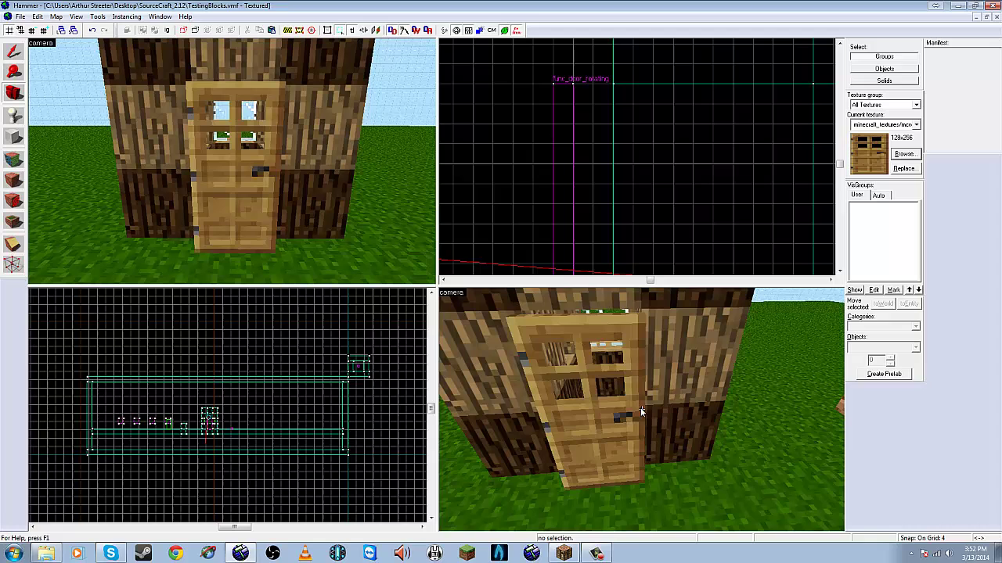
{"action": "left_click", "coordinate": [624, 408]}
{"action": "left_click_drag", "start_coordinate": [559, 144], "coordinate": [623, 143]}
{"action": "key", "text": "z"}
{"action": "key", "text": "s"}
{"action": "key", "text": "z"}
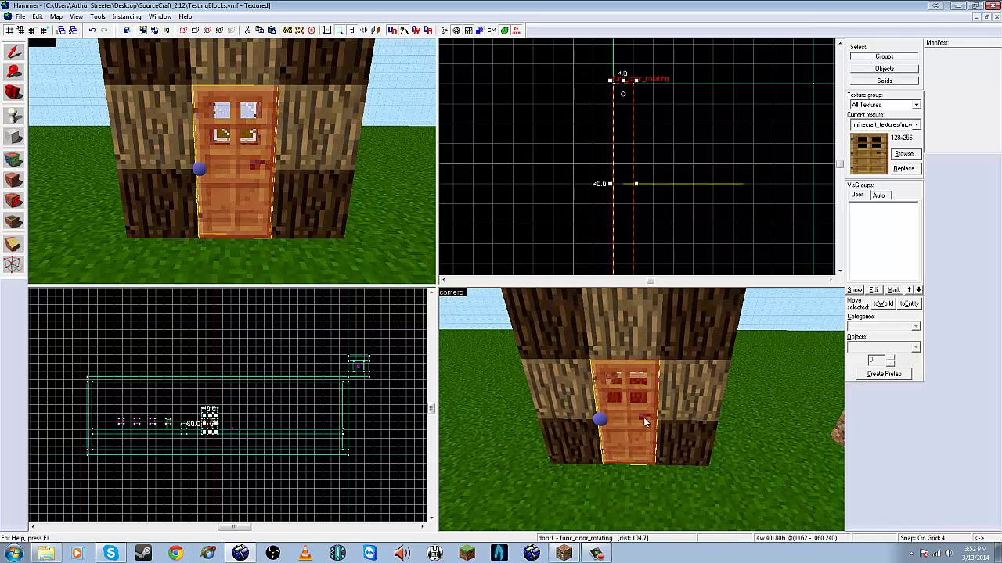
{"action": "key", "text": "Escape"}
{"action": "key", "text": "z"}
{"action": "mouse_move", "coordinate": [642, 420]}
{"action": "left_mouse_down"}
{"action": "mouse_move", "coordinate": [644, 409]}
{"action": "mouse_move", "coordinate": [608, 415]}
{"action": "mouse_move", "coordinate": [641, 408]}
{"action": "left_mouse_up"}
{"action": "key", "text": "shift+s"}
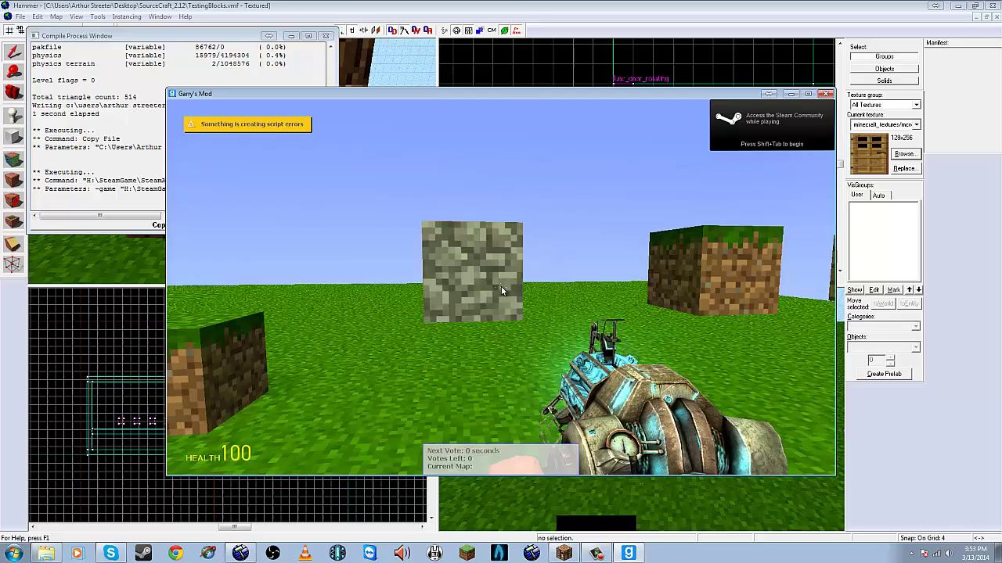
- In Garry's Mod, equip the shotgun and test opening and closing the wooden door from outside the log house
{"action": "key", "text": "3"}
{"action": "key", "text": "w"}
{"action": "scroll", "coordinate": [502, 292], "scroll_direction": "down", "scroll_amount": 2}
{"action": "left_click", "coordinate": [502, 291]}
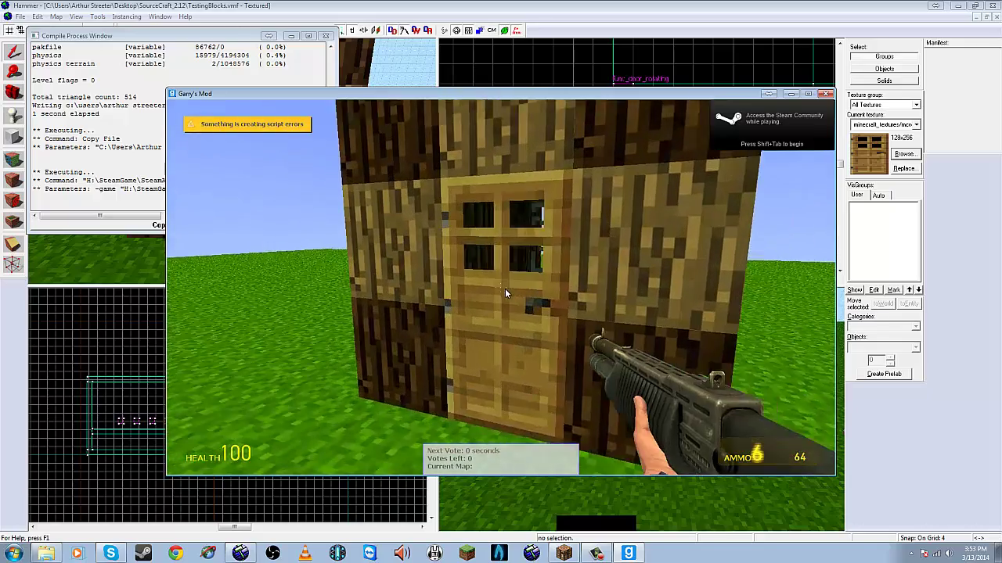
{"action": "key", "text": "e"}
{"action": "key", "text": "w"}
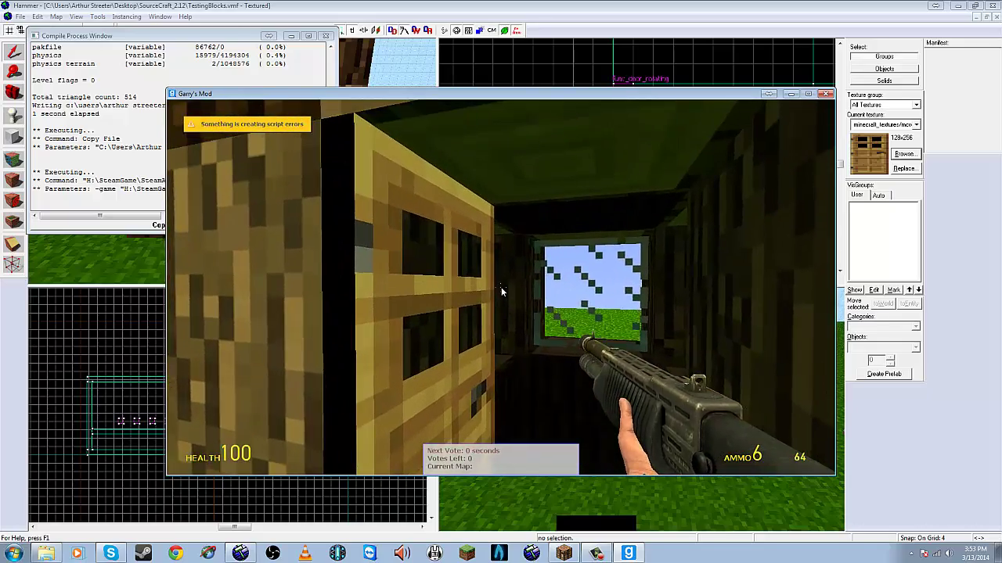
{"action": "key", "text": "w"}
{"action": "key", "text": "s"}
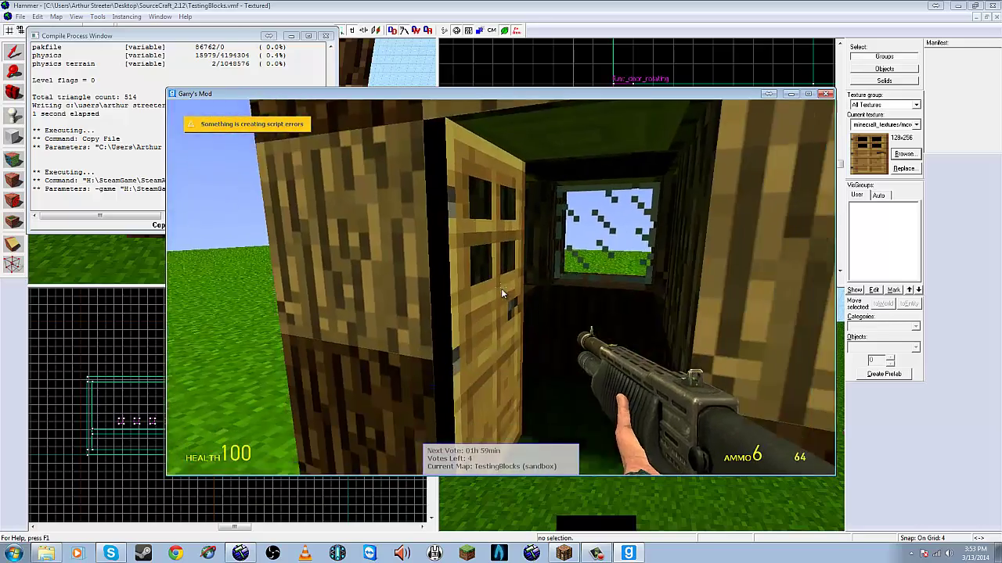
{"action": "key", "text": "e"}
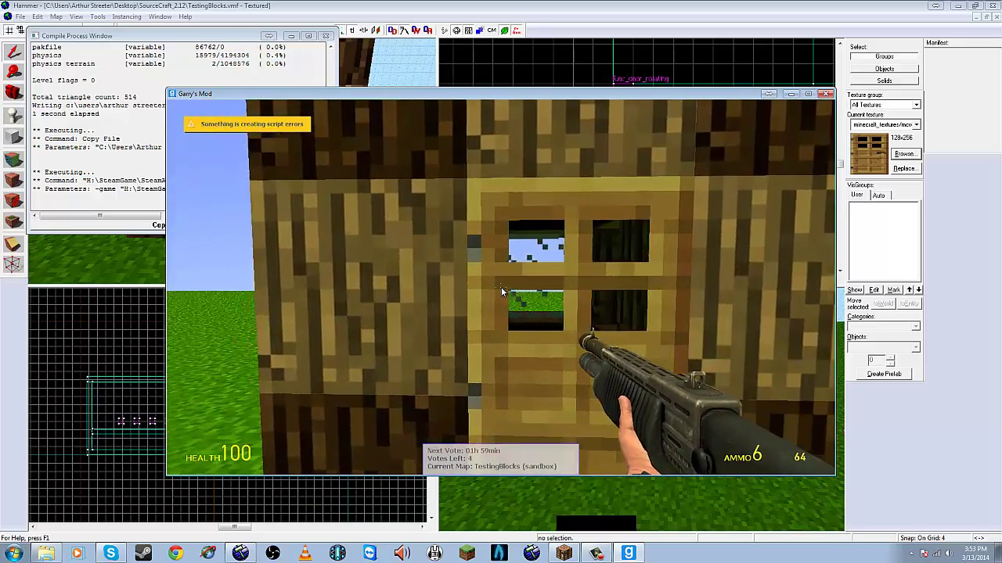
- Enter the log house through the door and test closing and reopening it from the inside
{"action": "key", "text": "e"}
{"action": "key", "text": "w"}
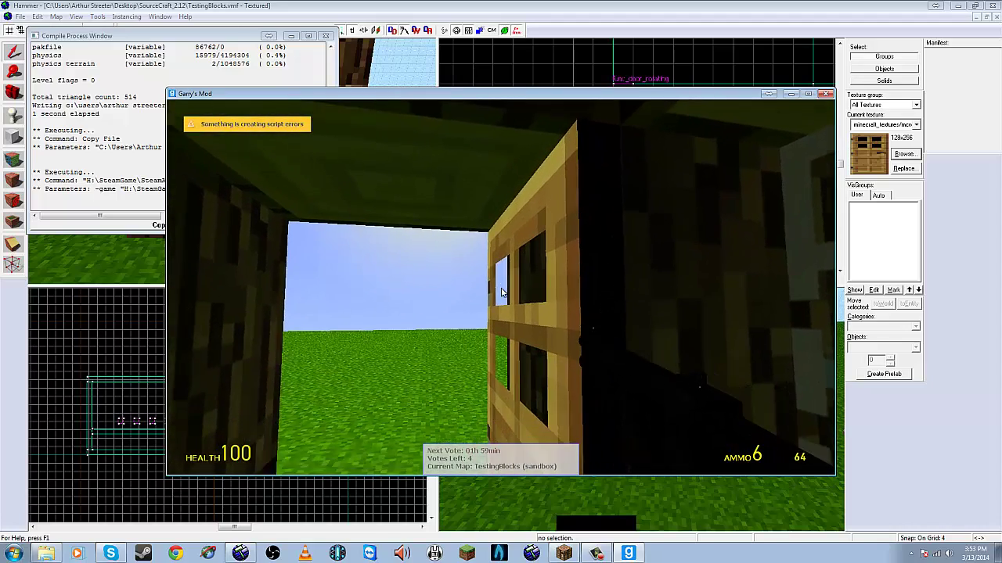
{"action": "key", "text": "e"}
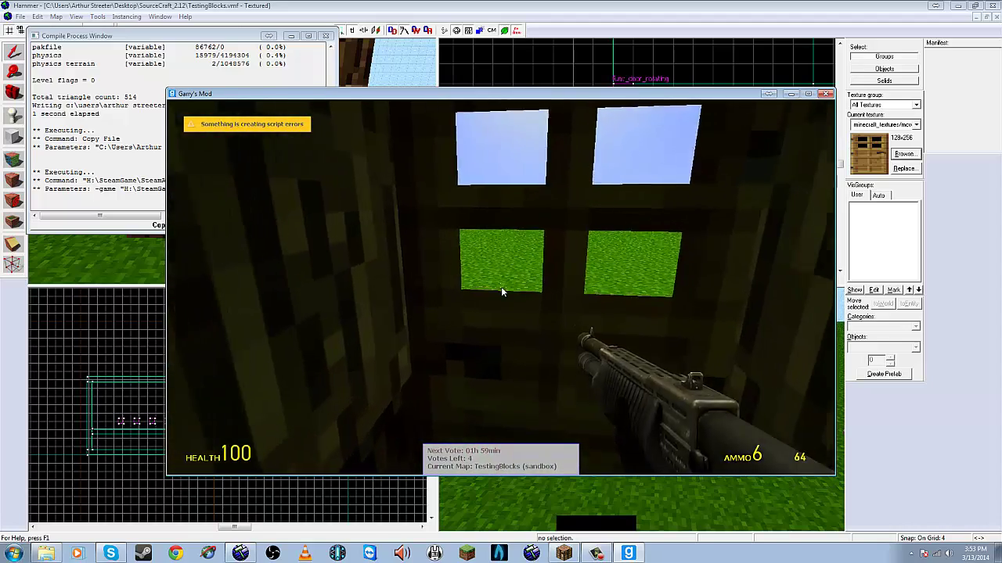
{"action": "key", "text": "e"}
{"action": "key", "text": "w"}
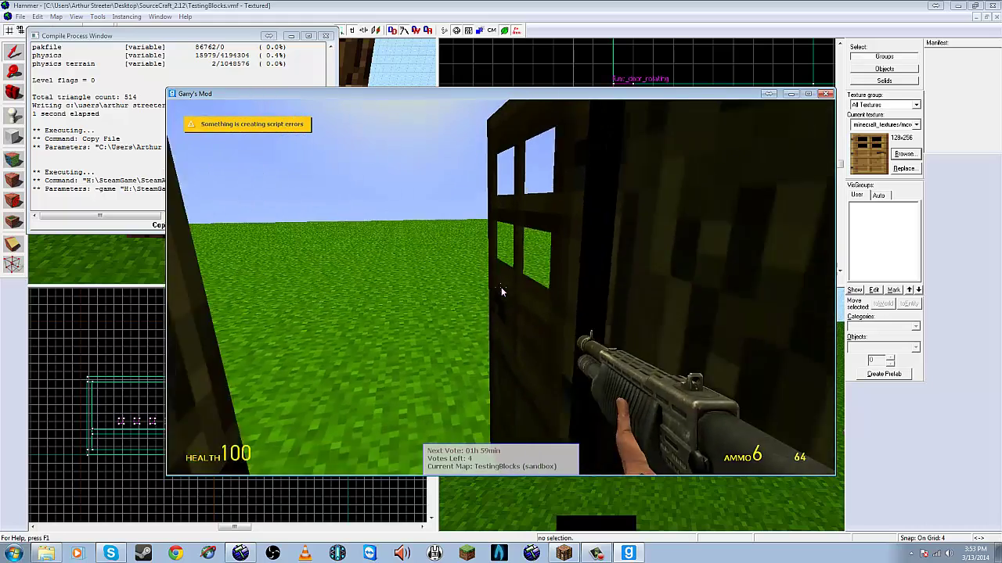
{"action": "key", "text": "s"}
{"action": "key", "text": "s"}
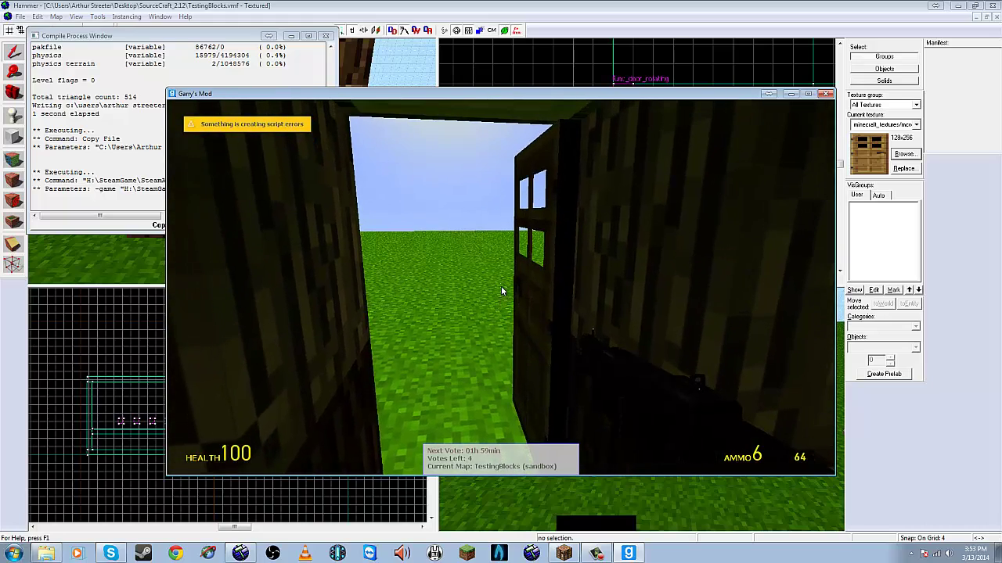
{"action": "key", "text": "e"}
{"action": "key", "text": "e"}
{"action": "key", "text": "w"}
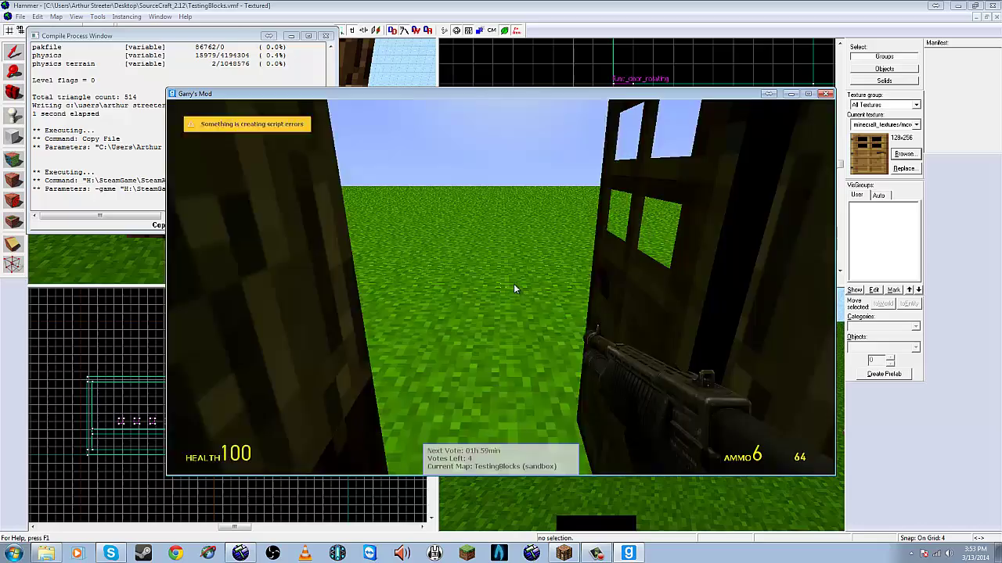
- Inspect the open door's faces and edges from outside, cycle it repeatedly and shut it from the front
{"action": "key", "text": "s"}
{"action": "key", "text": "w"}
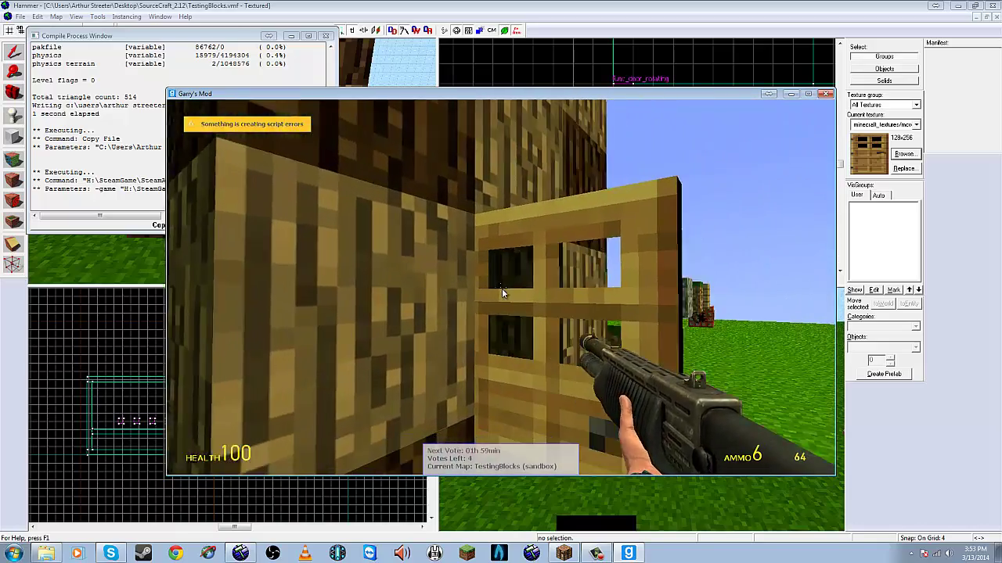
{"action": "key", "text": "s"}
{"action": "key", "text": "e"}
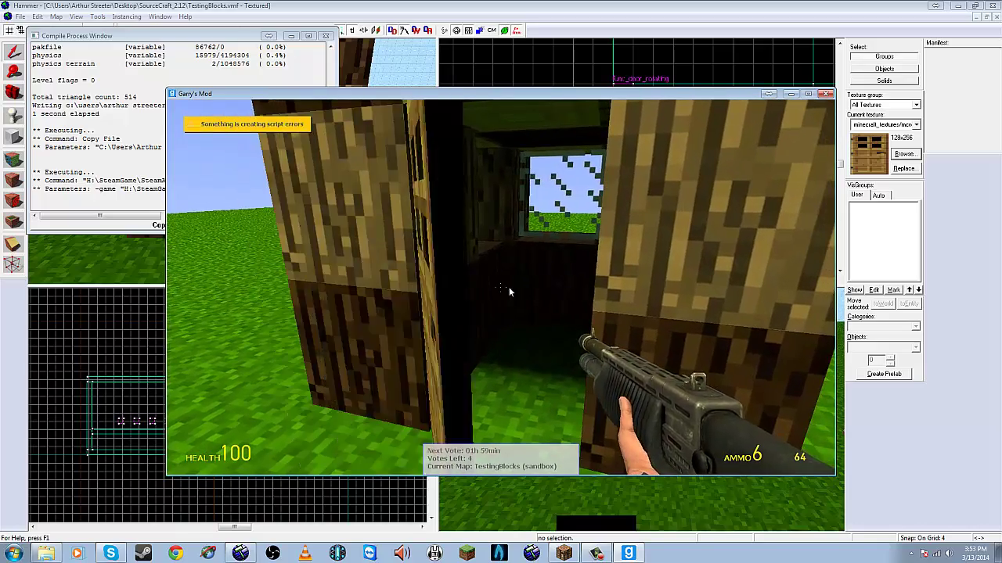
{"action": "key", "text": "w"}
{"action": "key", "text": "e"}
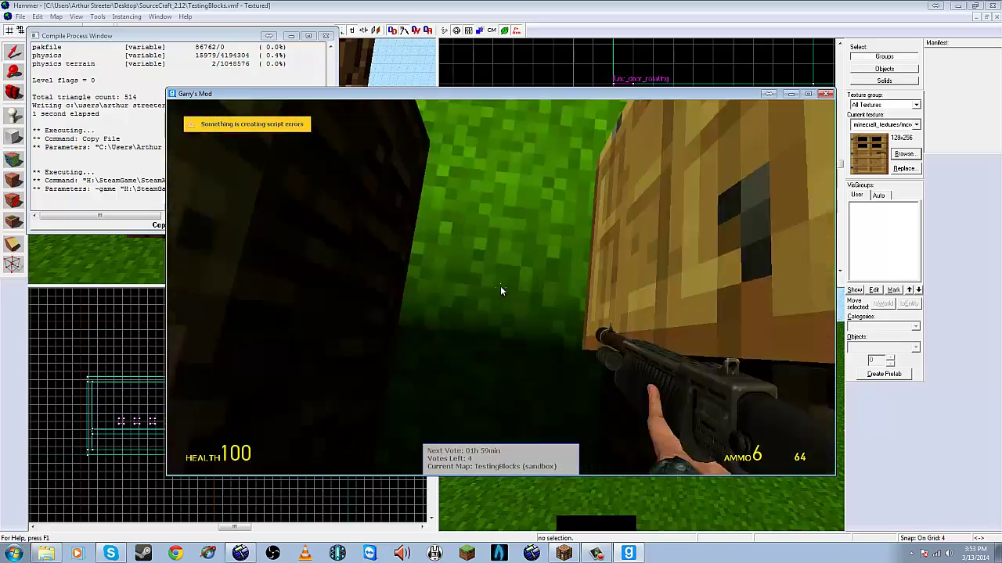
{"action": "key", "text": "w"}
{"action": "key", "text": "s"}
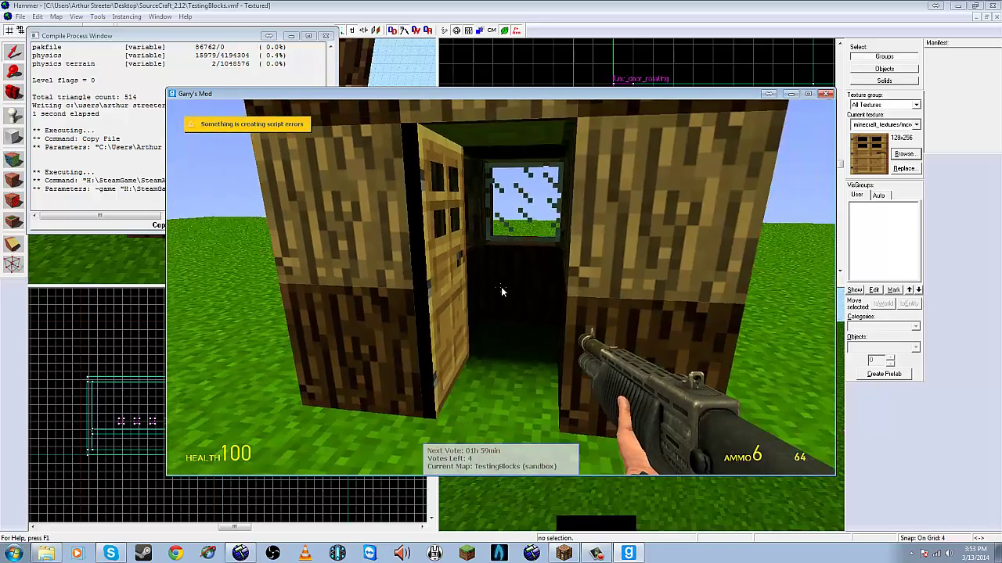
{"action": "key", "text": "e"}
{"action": "key", "text": "w"}
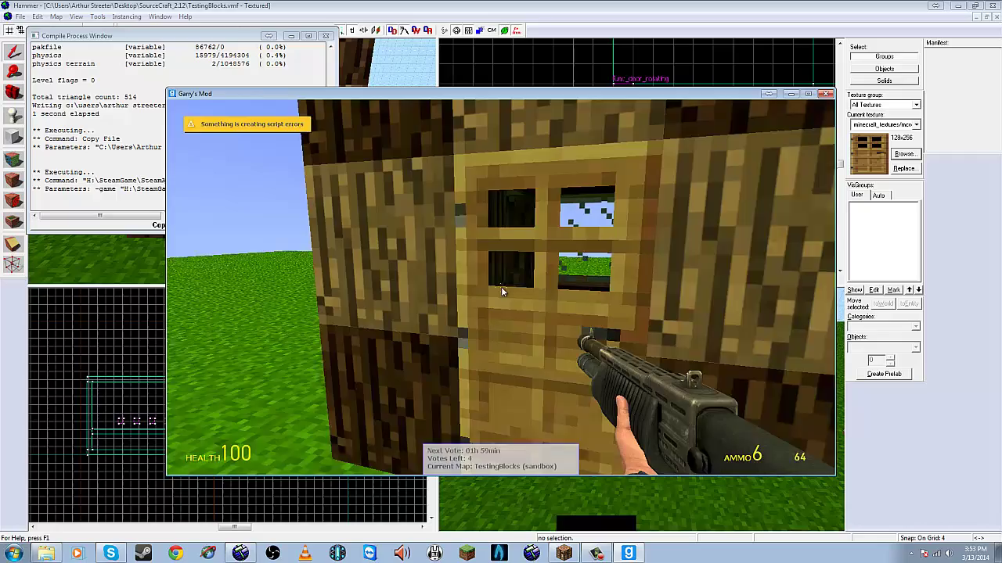
- Reopen the door, retest it from inside the house, and back away to view the whole log house with the door open
{"action": "key", "text": "s"}
{"action": "key", "text": "e"}
{"action": "key", "text": "w"}
{"action": "key", "text": "w"}
{"action": "key", "text": "s"}
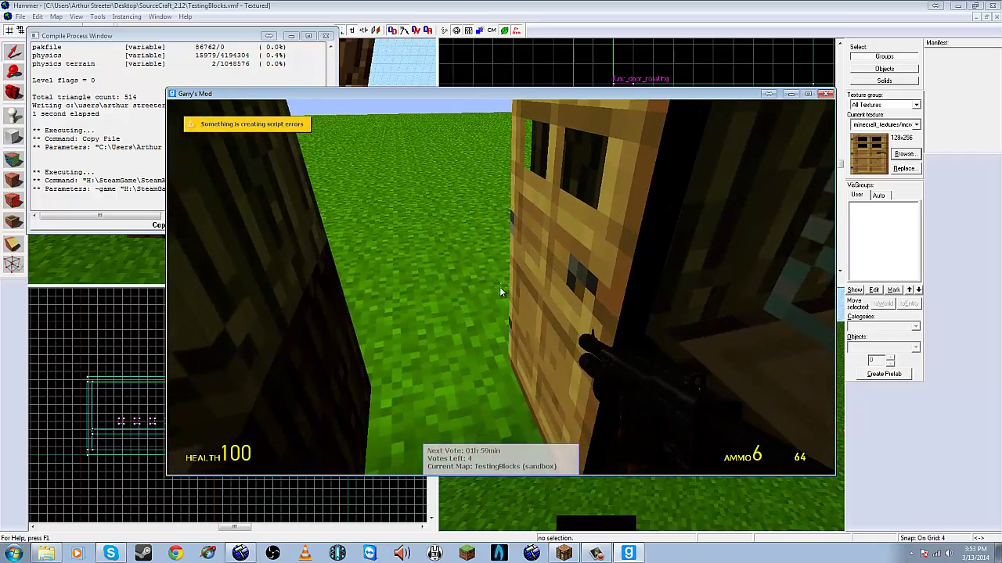
{"action": "key", "text": "s"}
{"action": "key", "text": "e"}
{"action": "key", "text": "e"}
{"action": "key", "text": "w"}
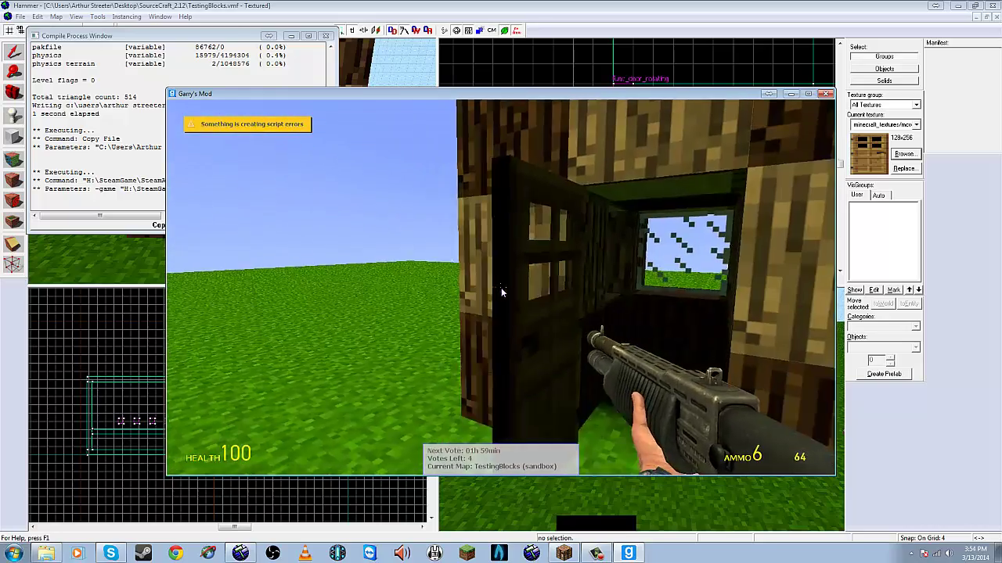
{"action": "key", "text": "s"}
{"action": "key", "text": "w"}
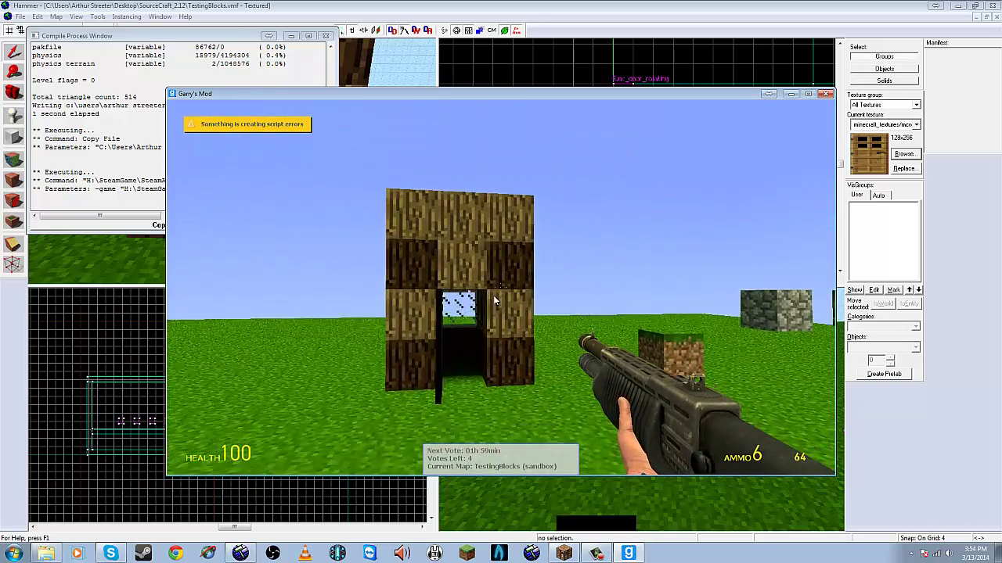